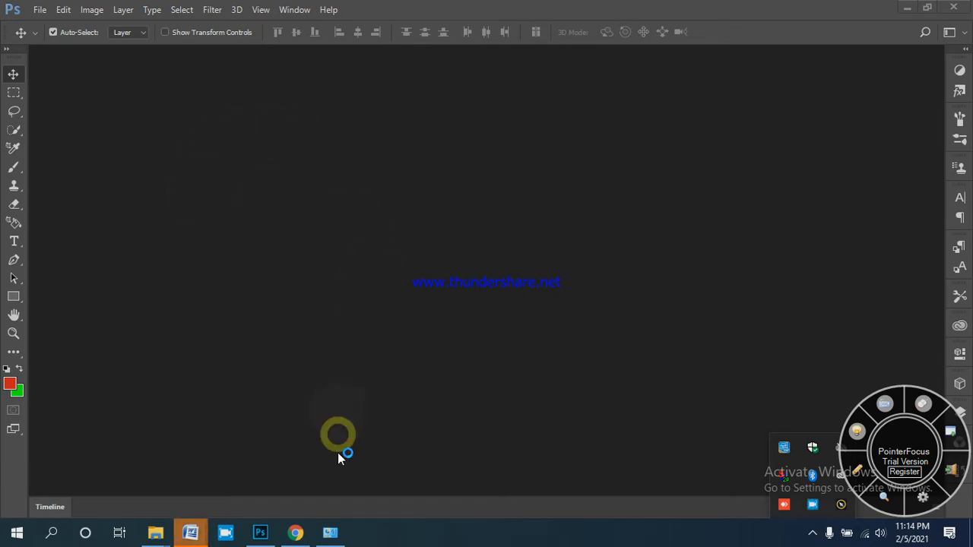
left_click(303, 528)
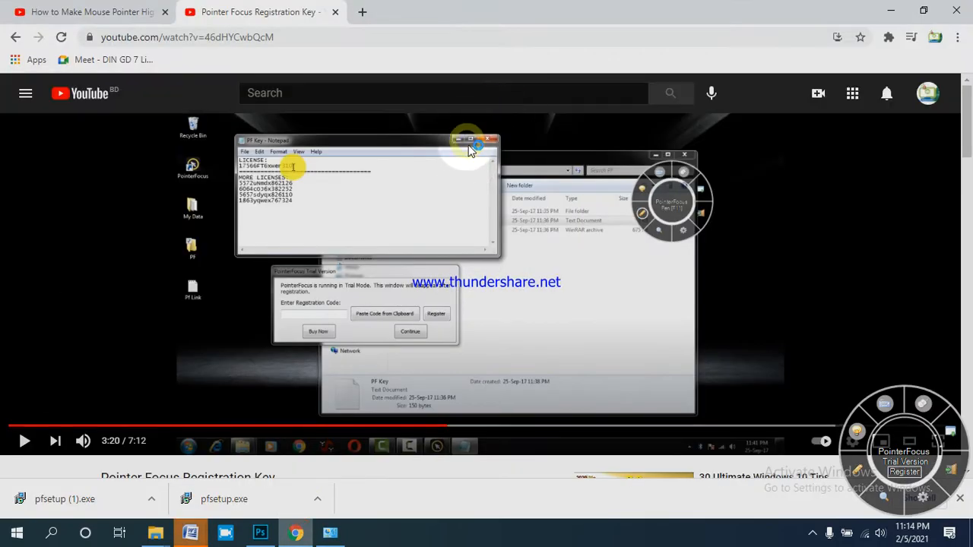
left_click(490, 145)
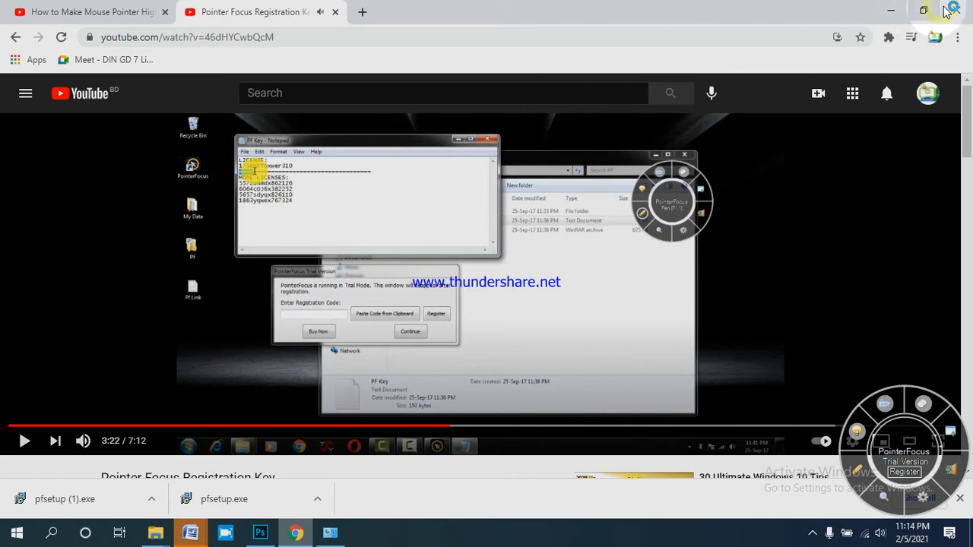
left_click(540, 158)
left_click(891, 10)
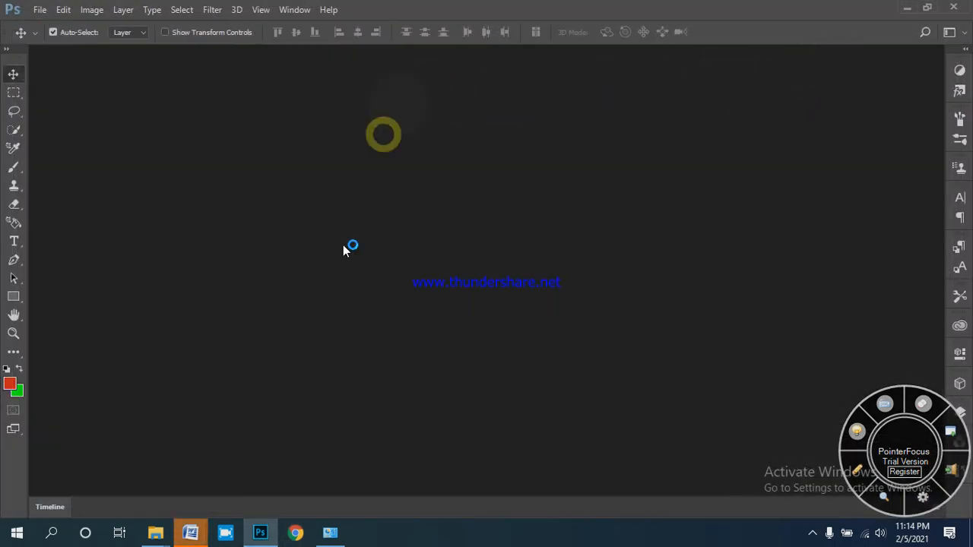
Switch to Chrome and search Google for "bangladesh flag size"
left_click(299, 534)
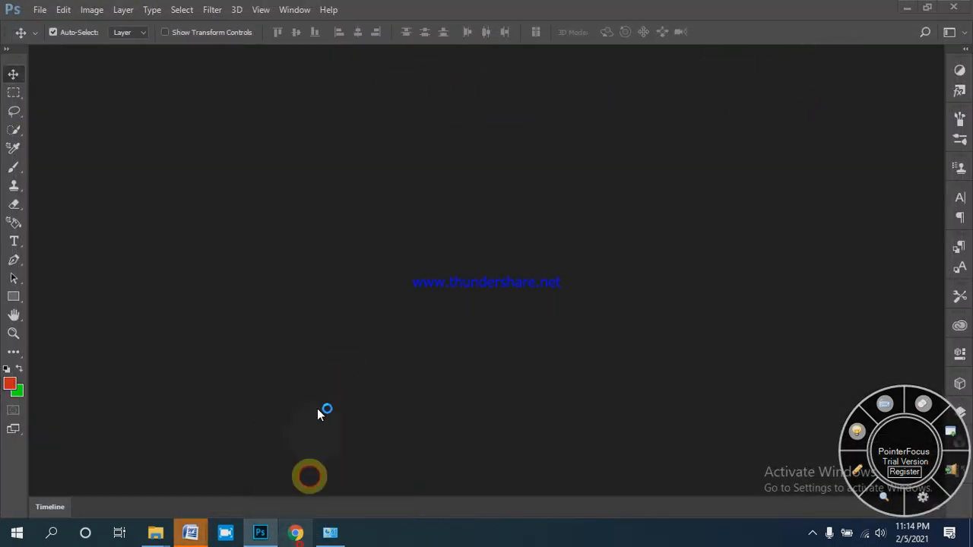
left_click(296, 532)
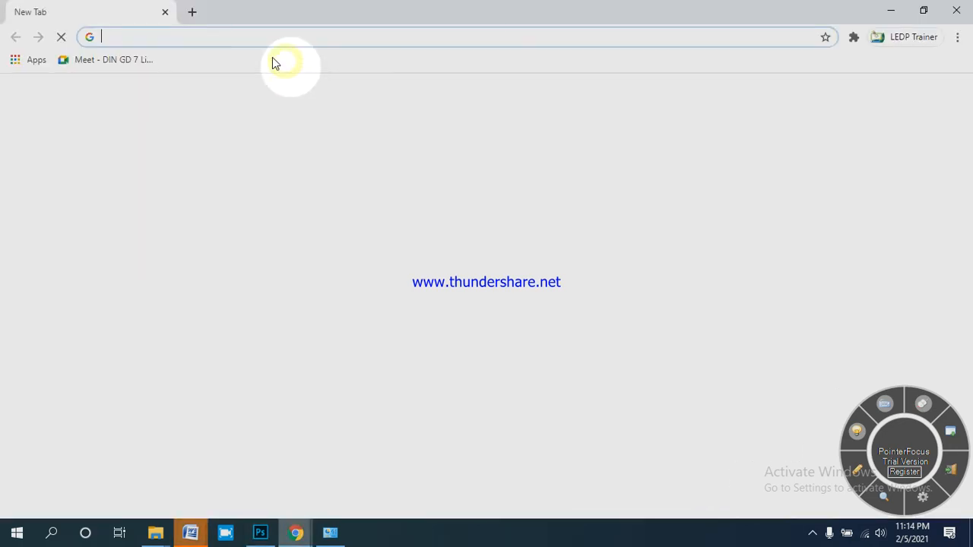
left_click(209, 38)
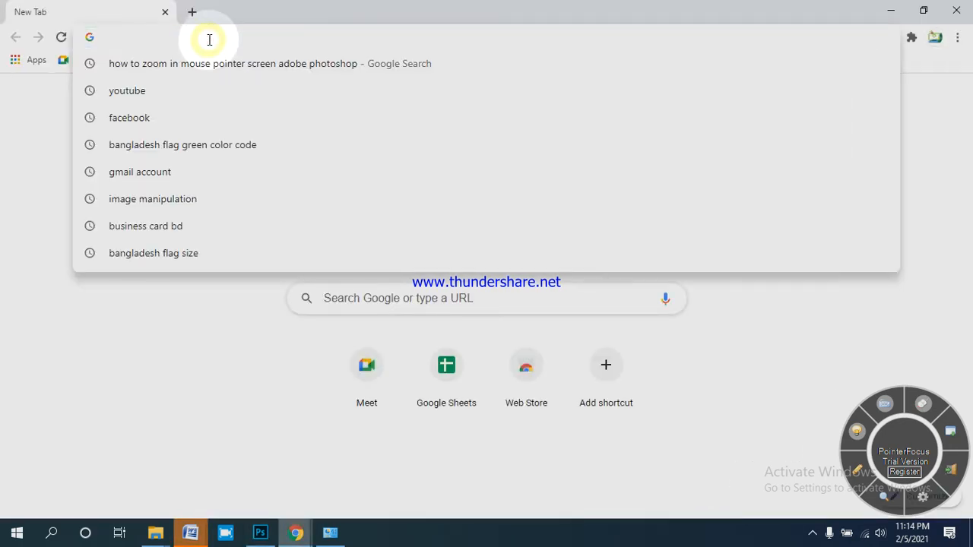
type("Bangladesh")
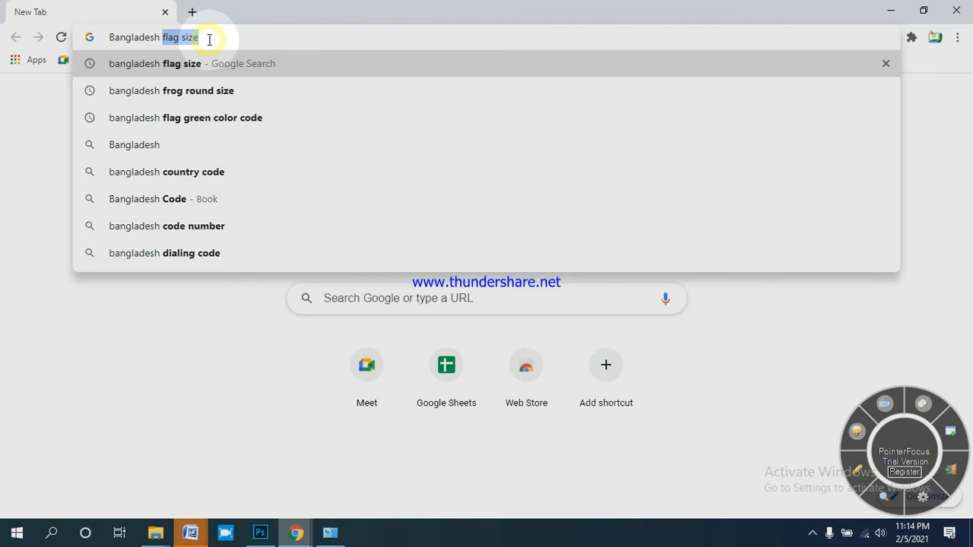
key("Return")
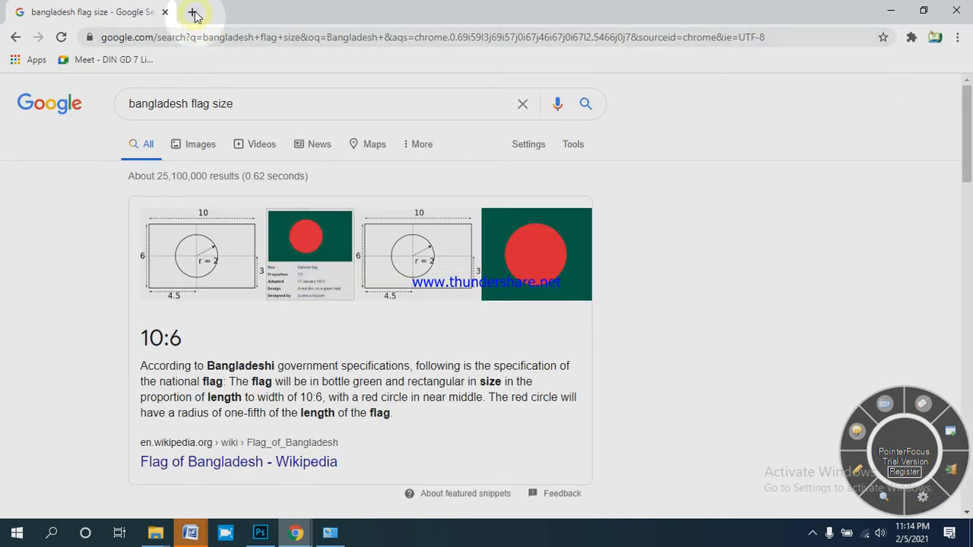
Search Google for "bangladesh national flag color code" in a new browser tab
left_click(193, 13)
left_click(235, 37)
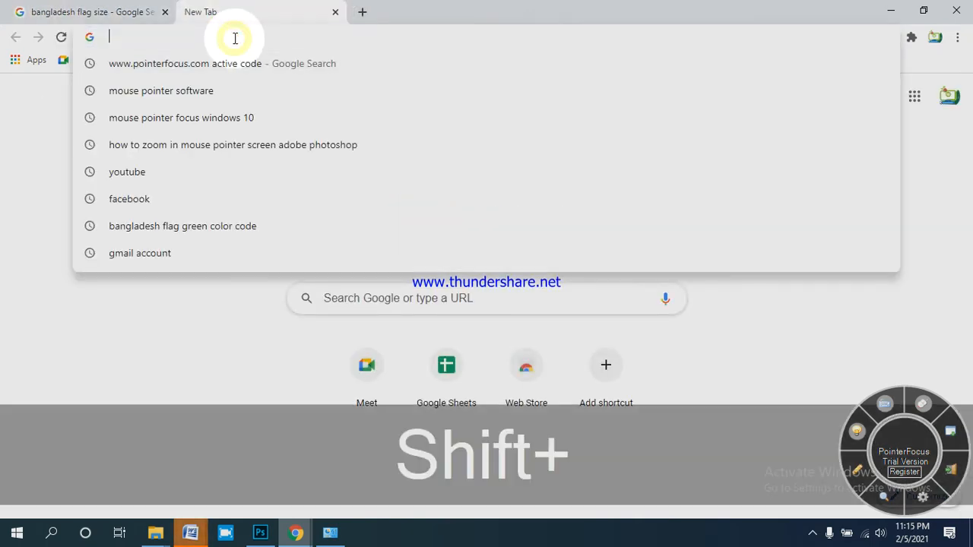
type("Banglade")
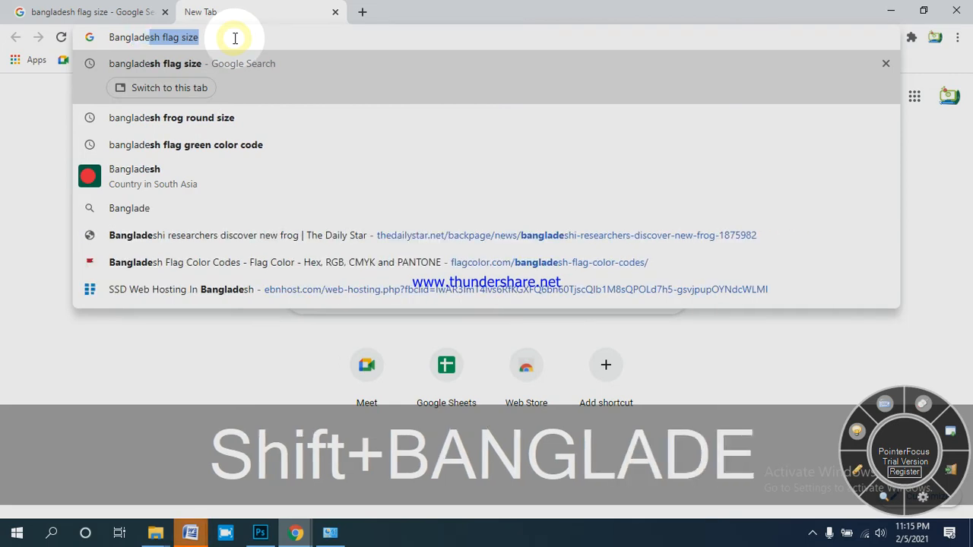
type("sh Natio")
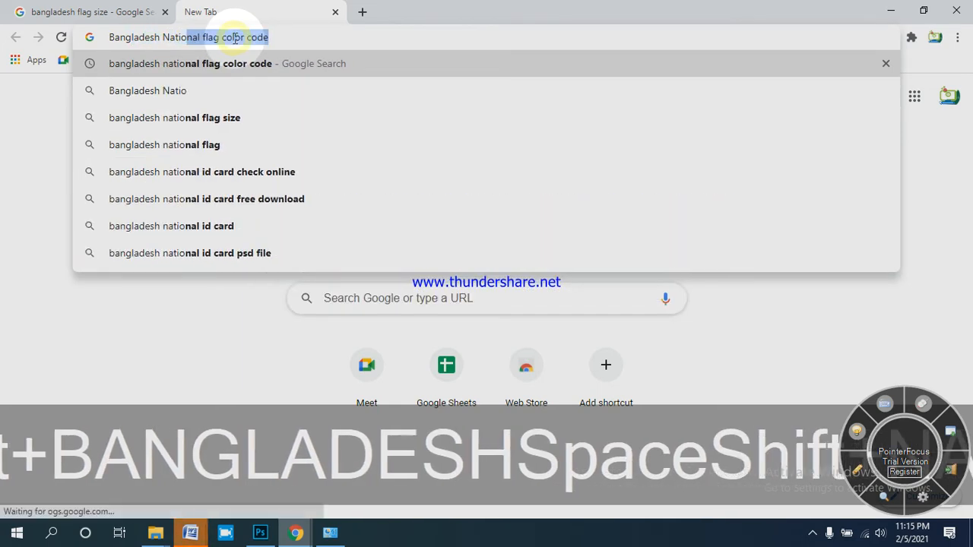
type("nal")
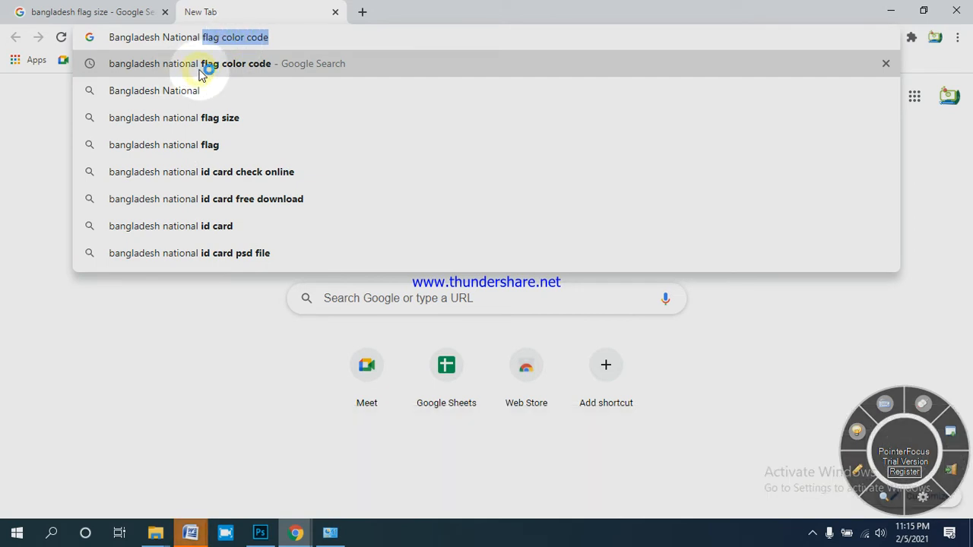
left_click(213, 65)
Revisit the flag size results, then examine the color code results for the flag's green and red values
left_click(152, 14)
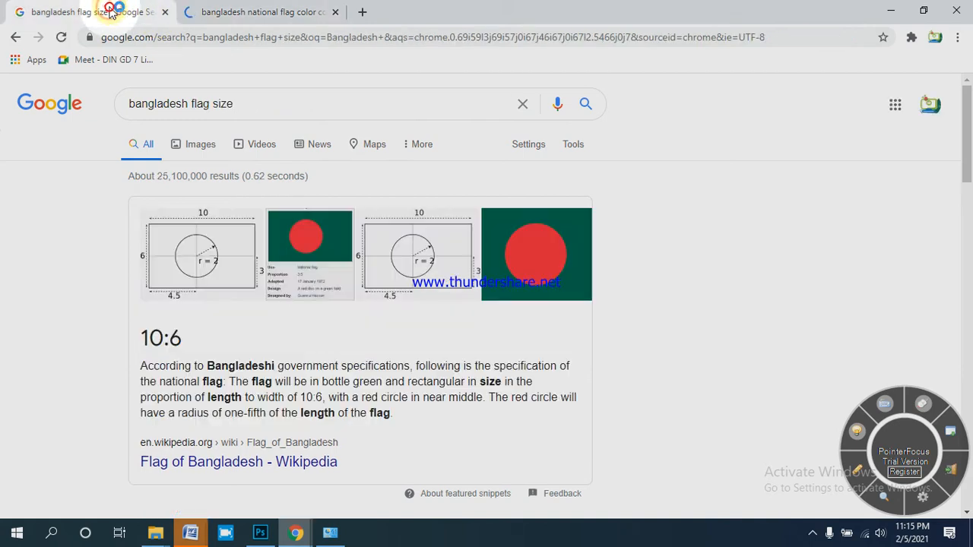
left_click(270, 12)
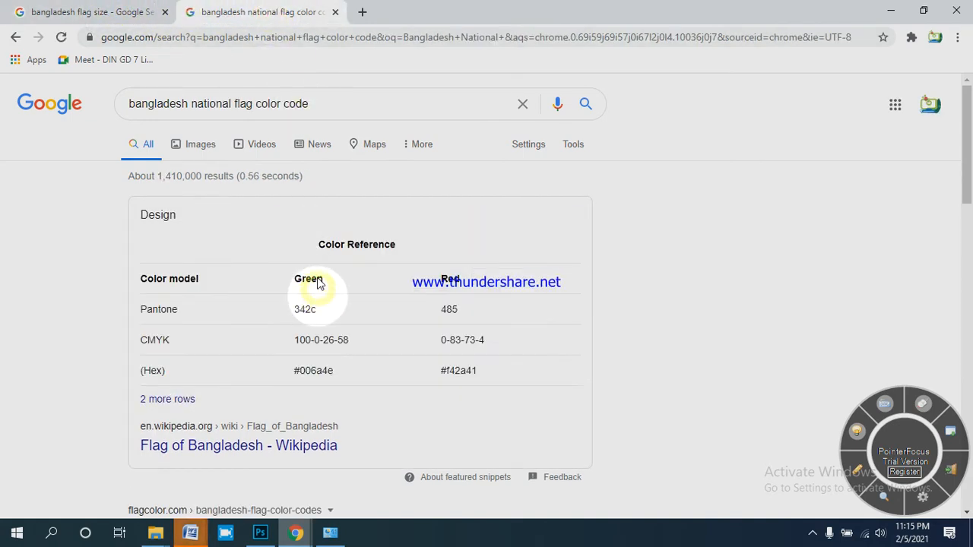
scroll(368, 334, "down", 5)
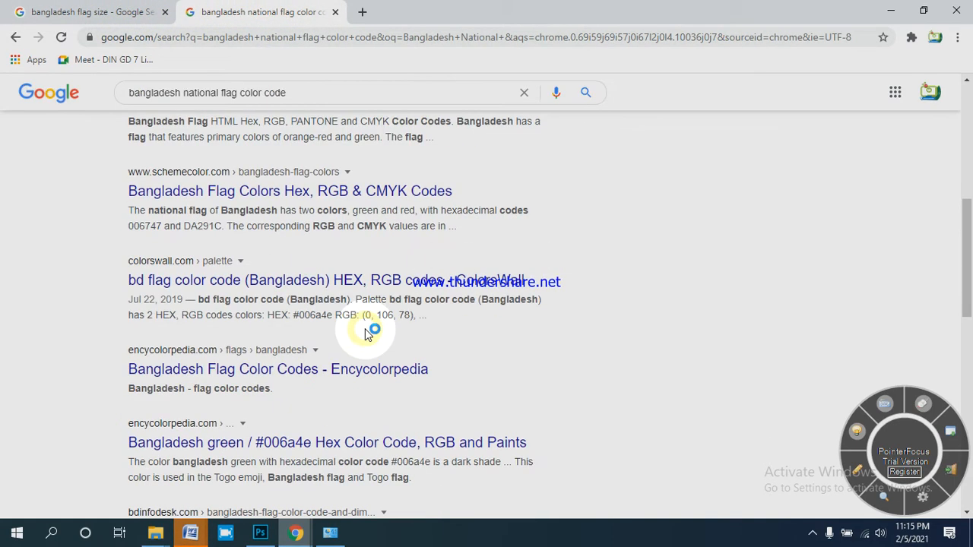
scroll(367, 335, "up", 5)
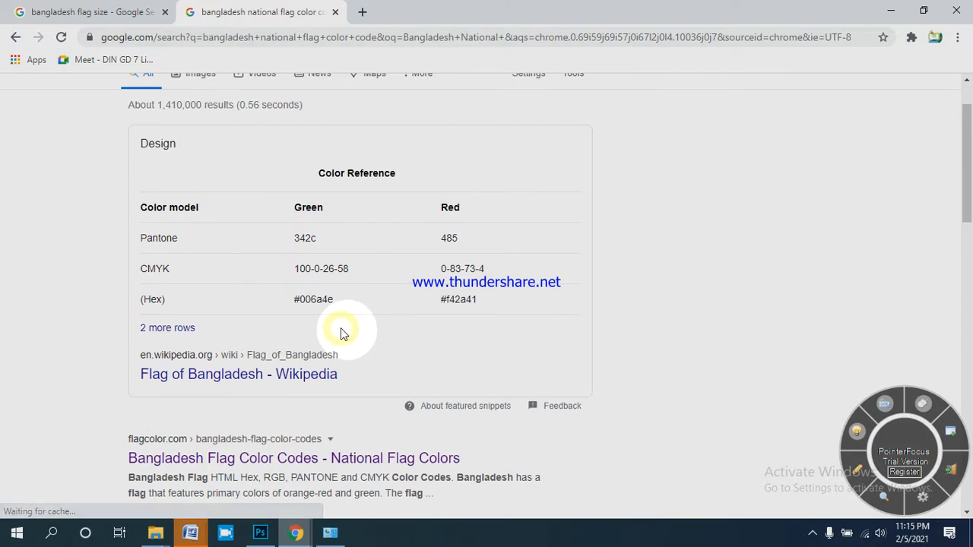
scroll(338, 325, "down", 2)
scroll(338, 304, "up", 1)
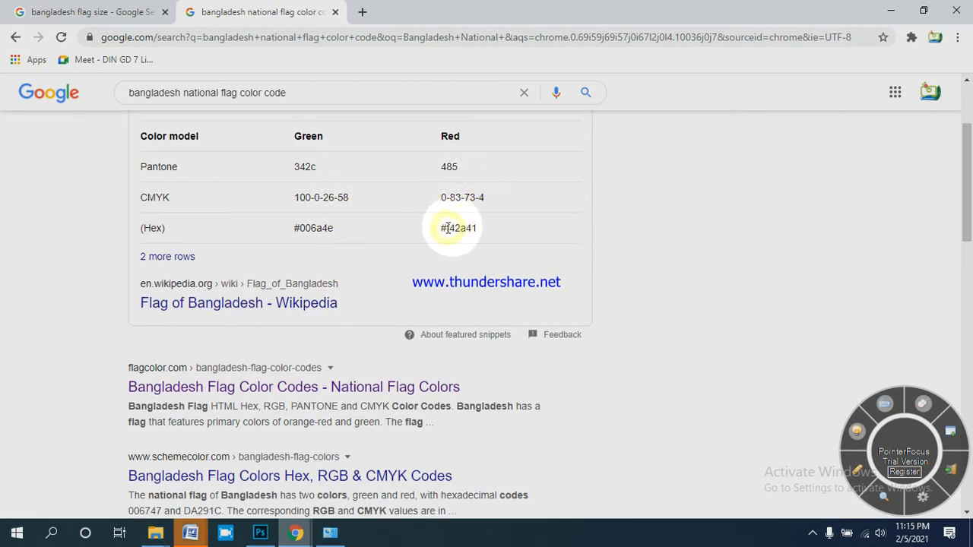
scroll(422, 234, "down", 5)
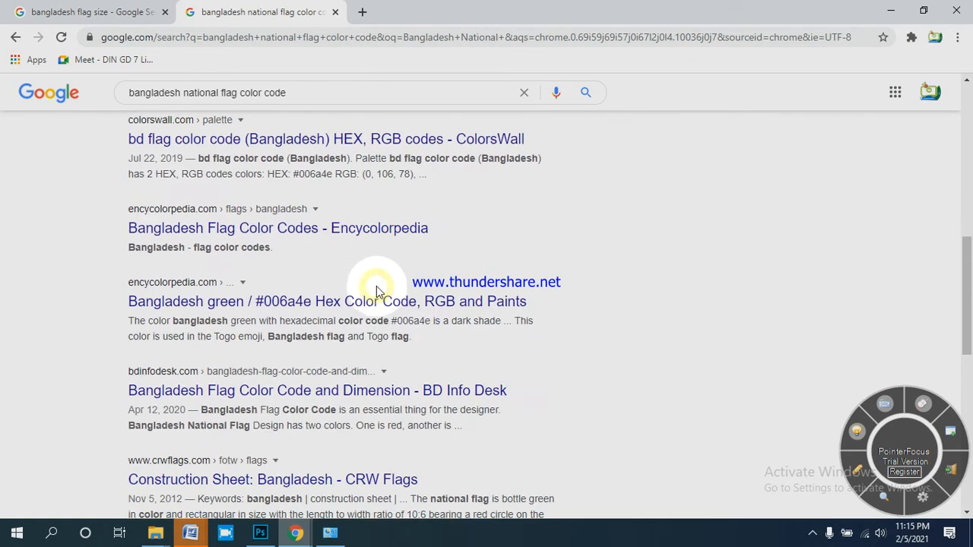
scroll(373, 286, "up", 7)
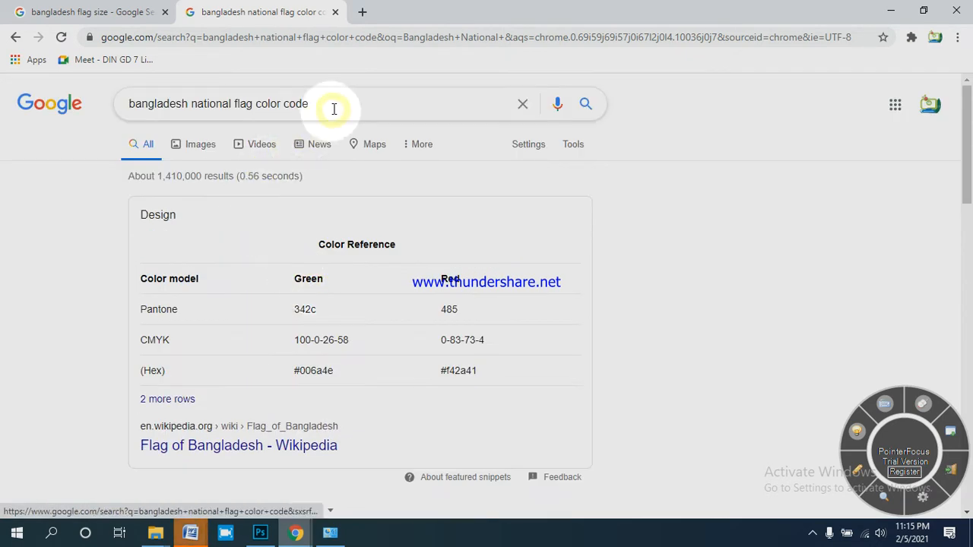
Refine the search to "bangladesh national flag green color code"
left_click(333, 107)
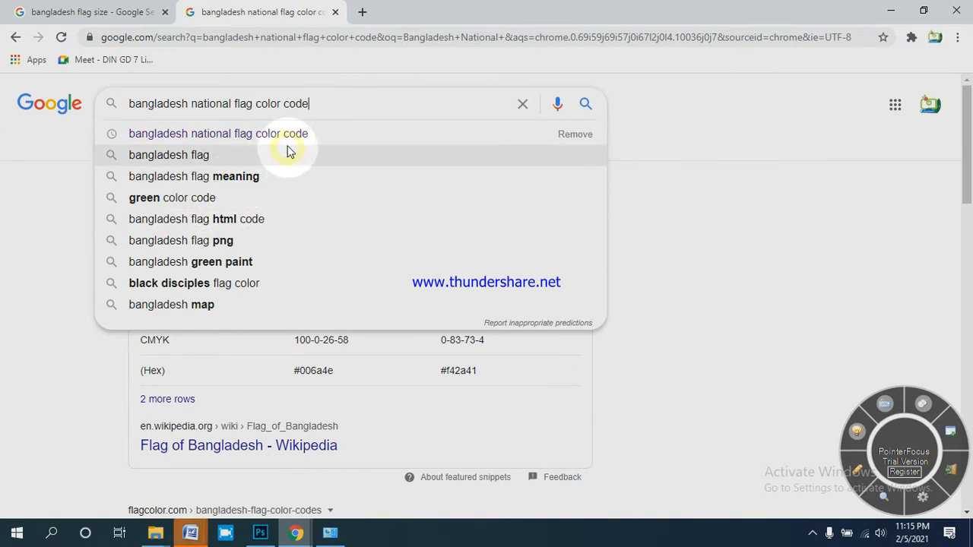
left_click_drag(324, 101, 290, 101)
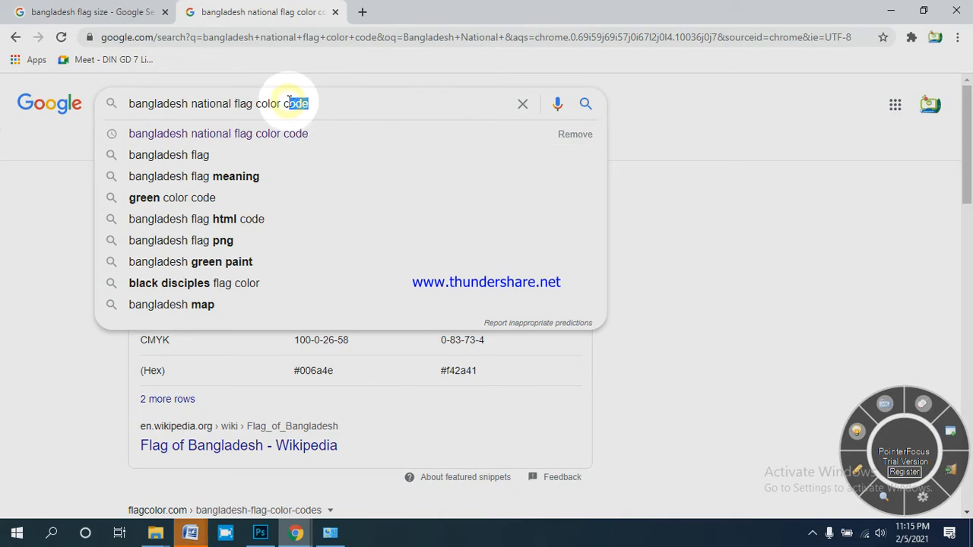
left_click(341, 102)
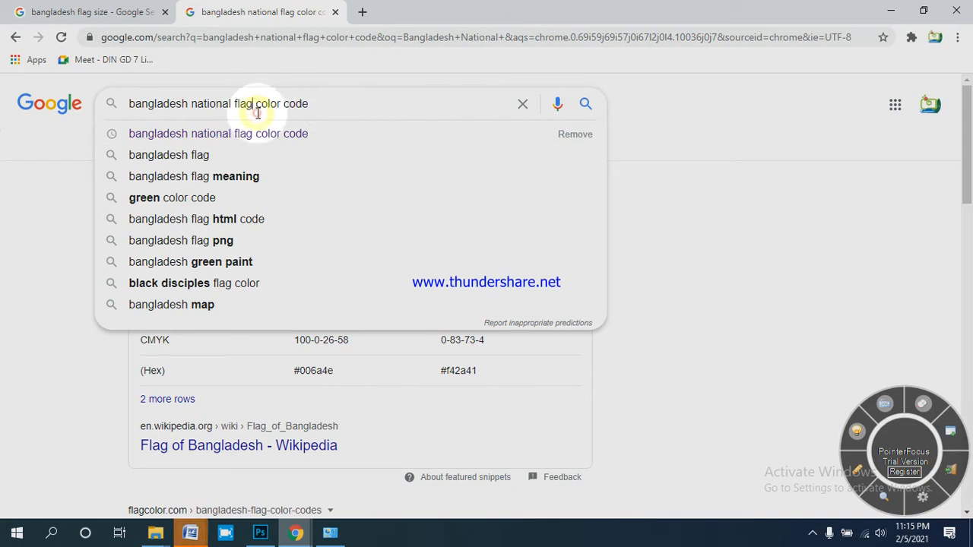
type("green")
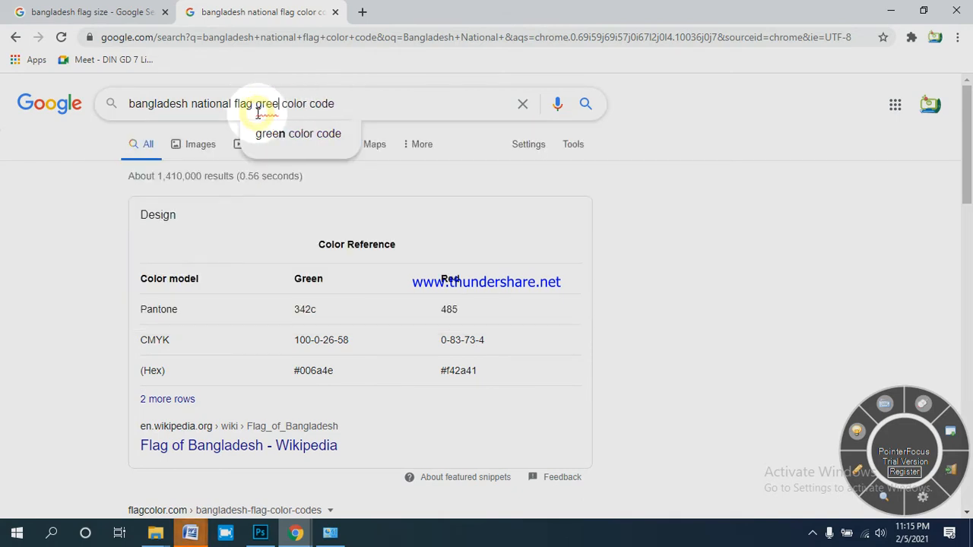
key("Return")
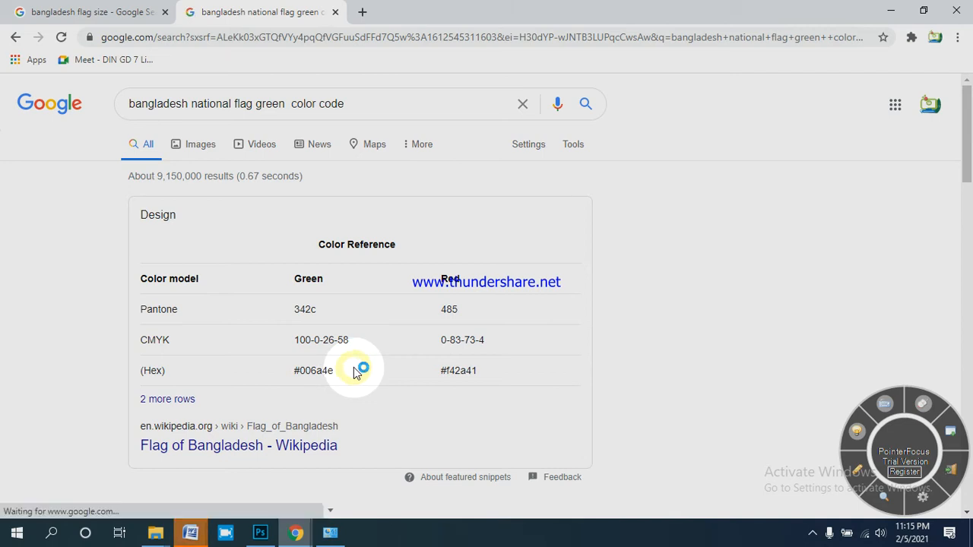
Copy the green hex code #006a4e from the color reference table and switch to Photoshop
left_click_drag(354, 370, 282, 372)
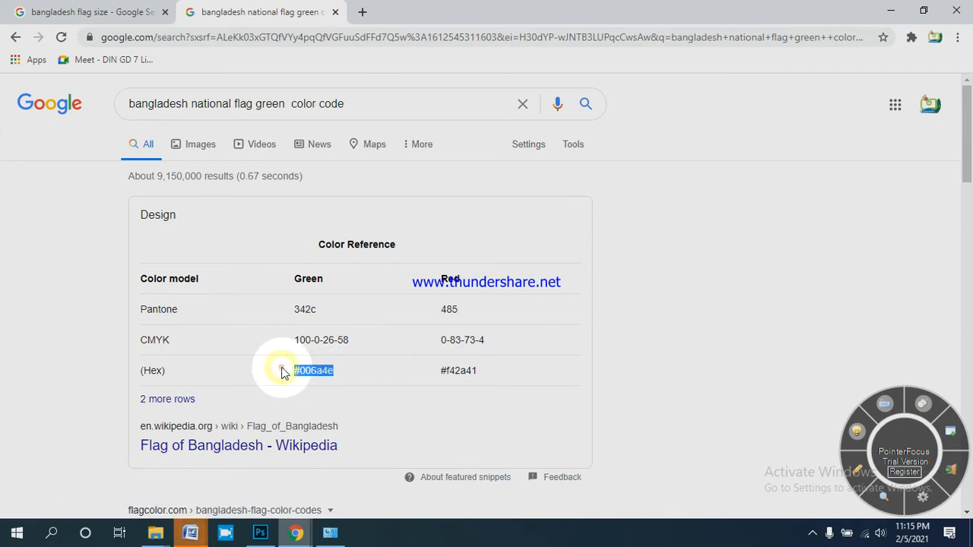
key("ctrl+c")
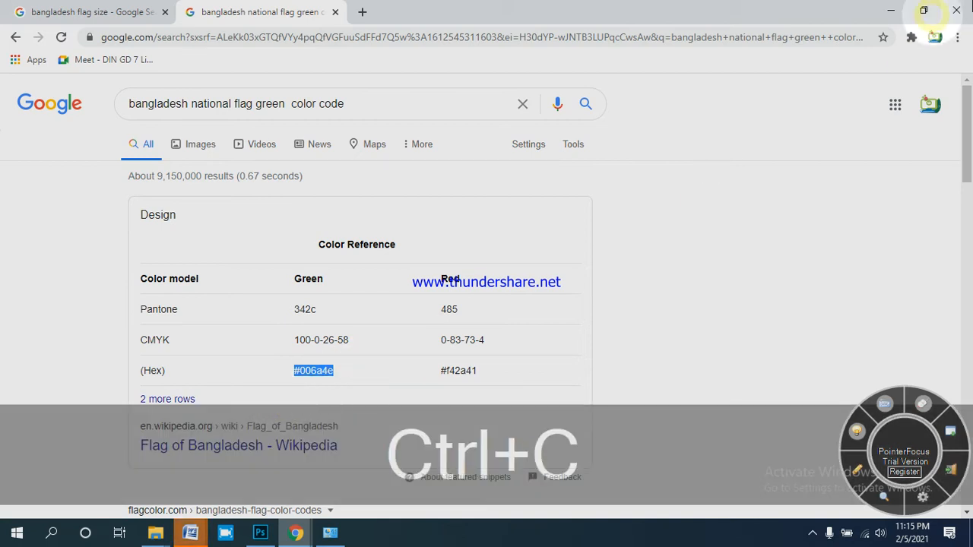
left_click(892, 12)
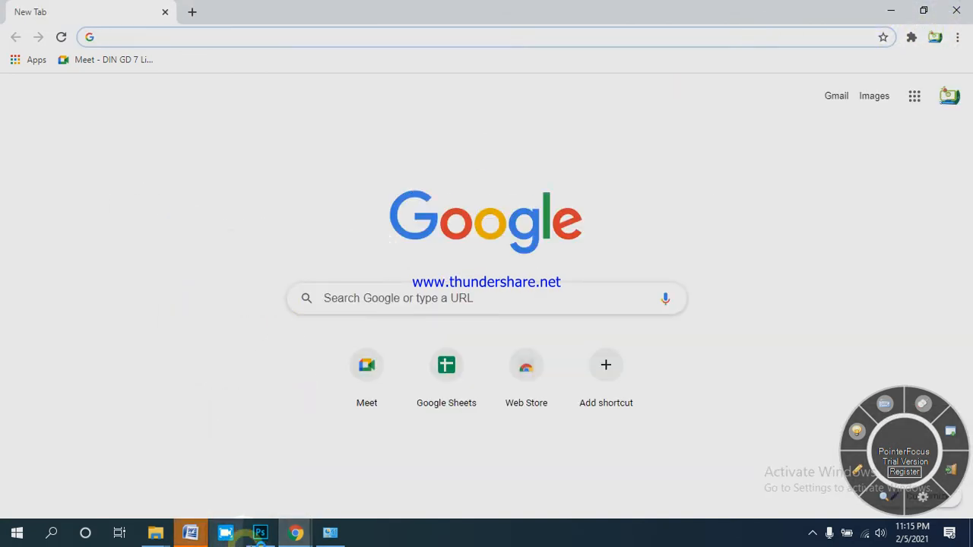
left_click(261, 533)
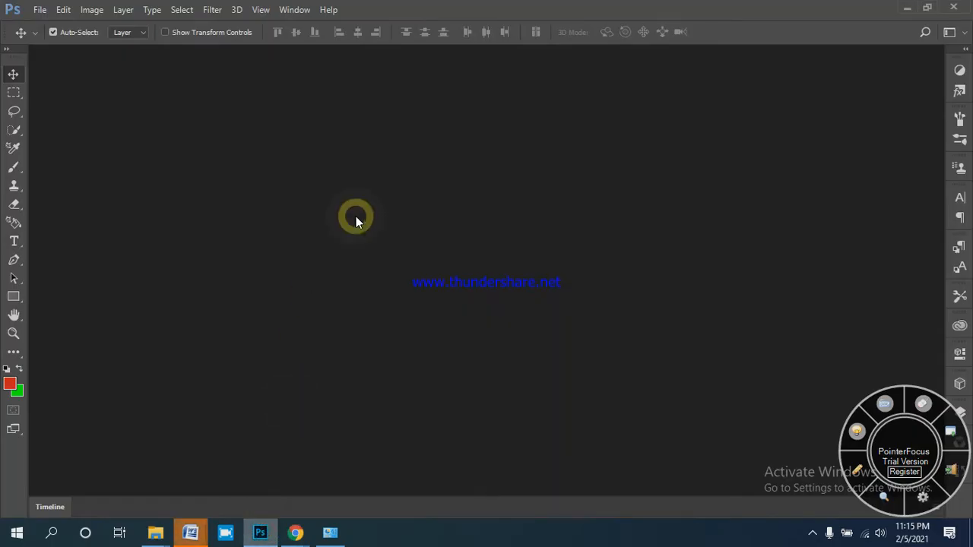
Create a new document 10 inches wide and 6 inches high
key("ctrl+n")
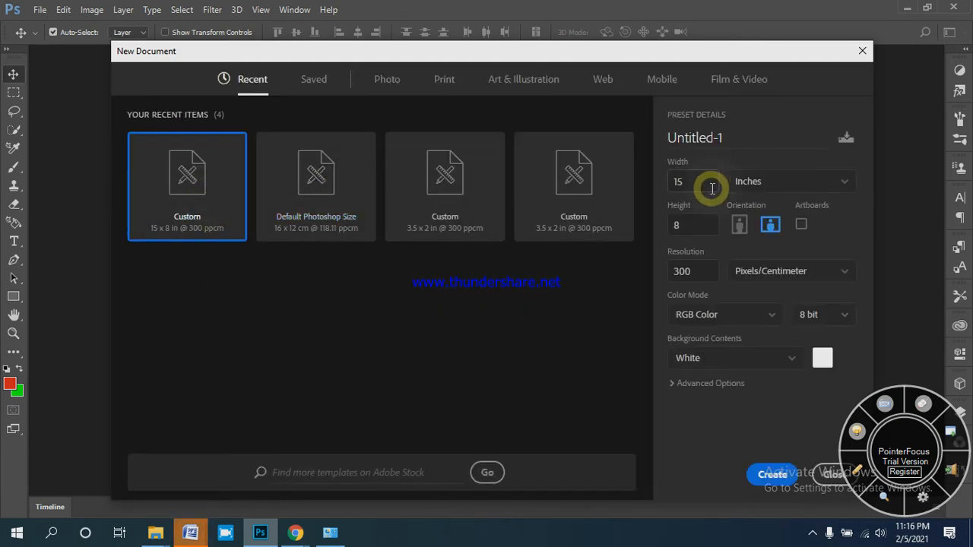
left_click_drag(694, 182, 673, 180)
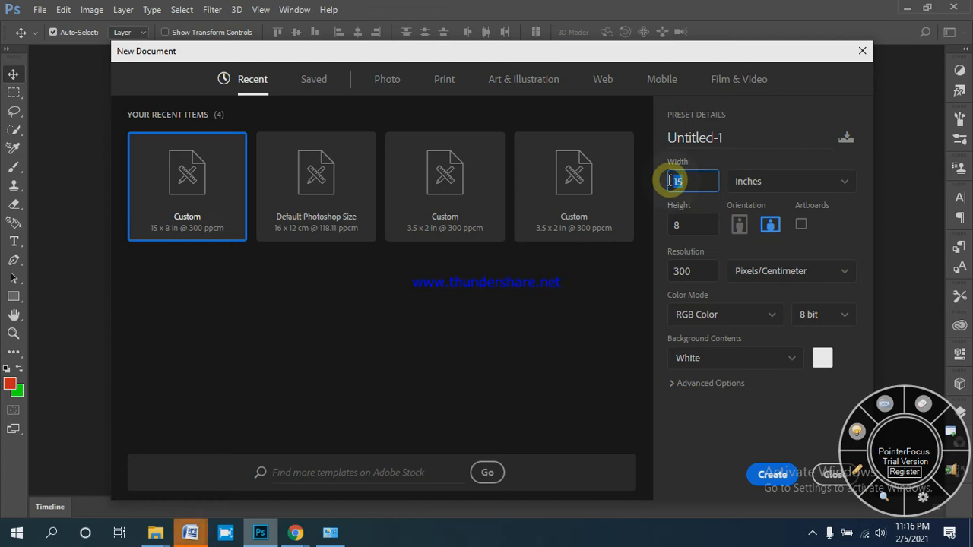
type("10")
left_click(695, 226)
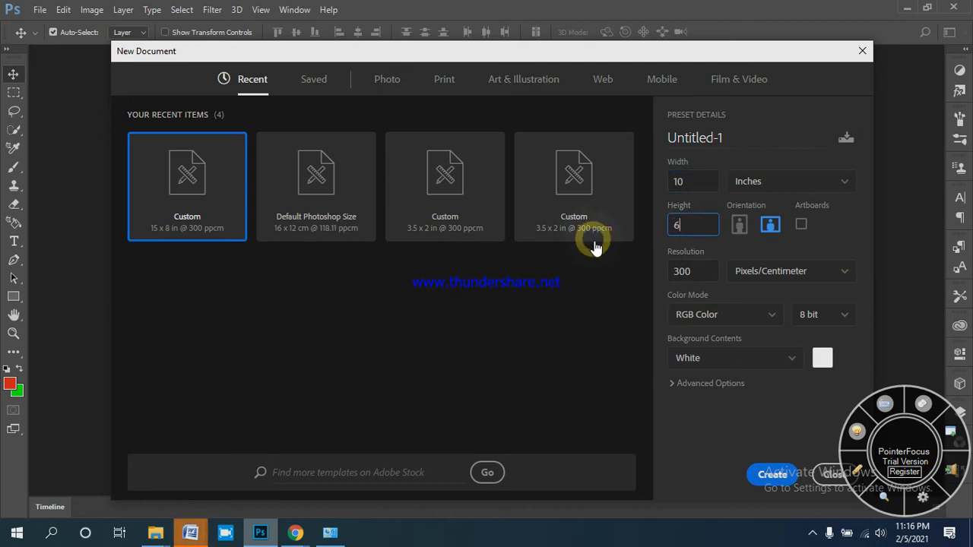
left_click(770, 482)
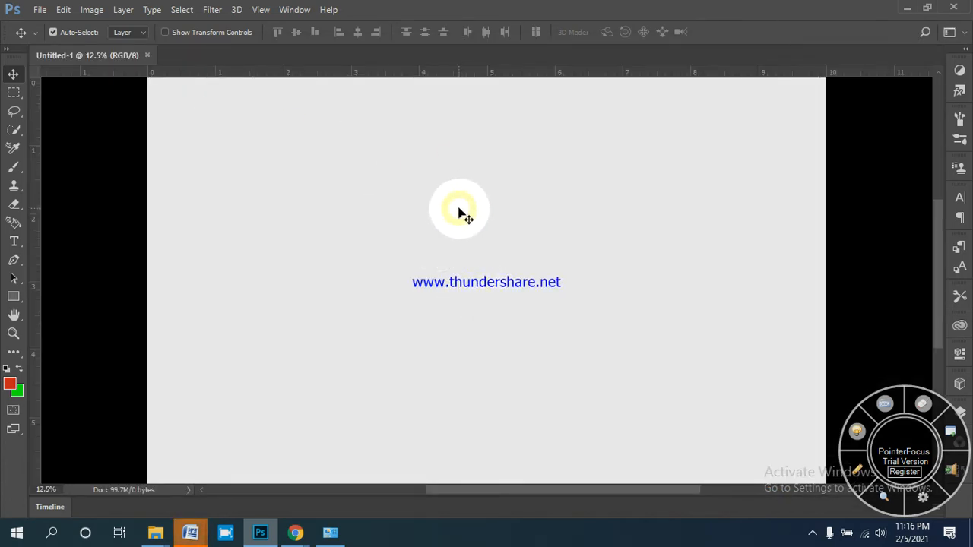
left_click(581, 219, "ctrl+alt")
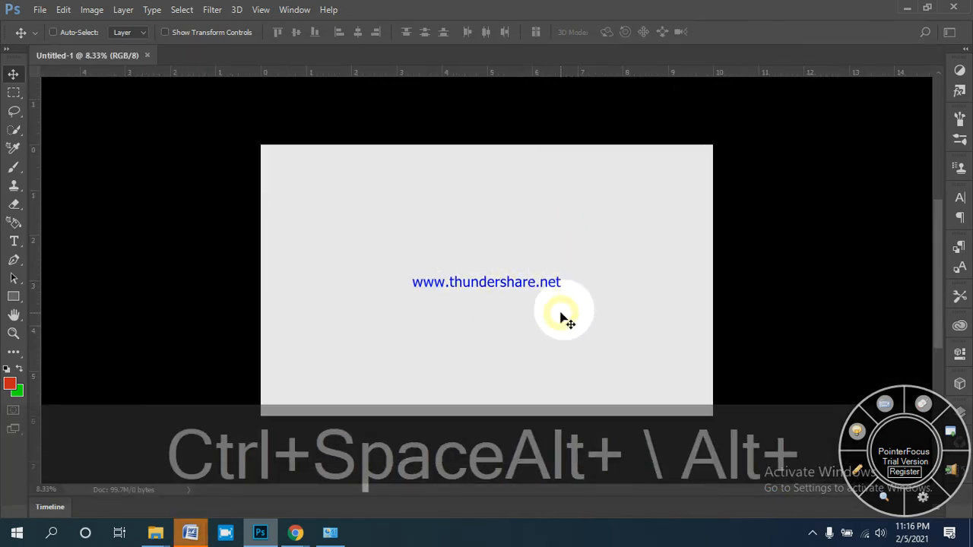
key("alt+space")
left_click(574, 257, "ctrl")
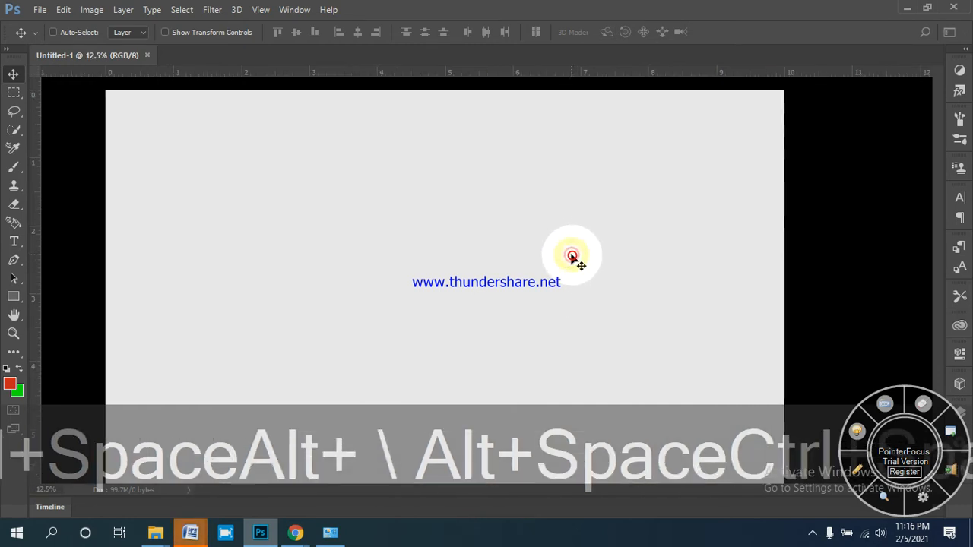
key("ctrl+0")
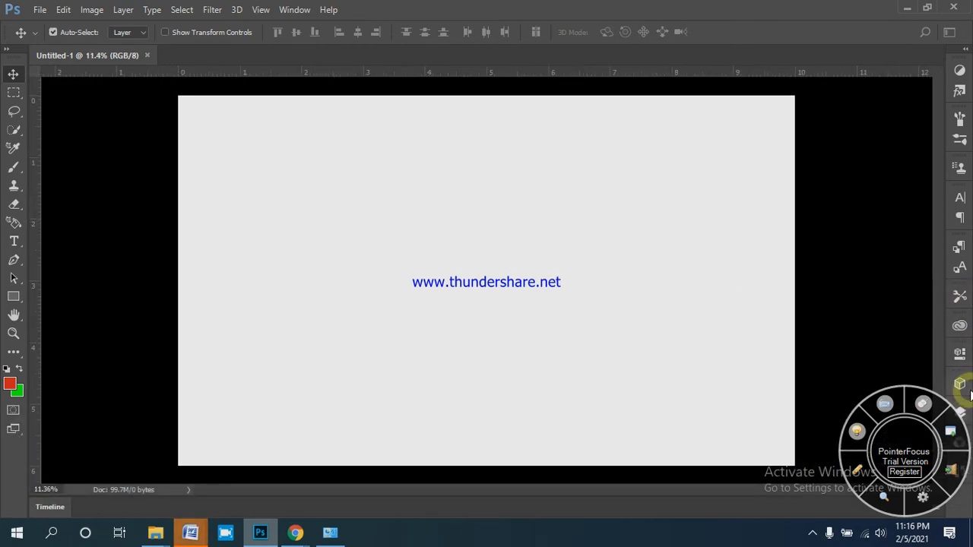
Display the layer list and add a new empty layer above the background
left_click(960, 415)
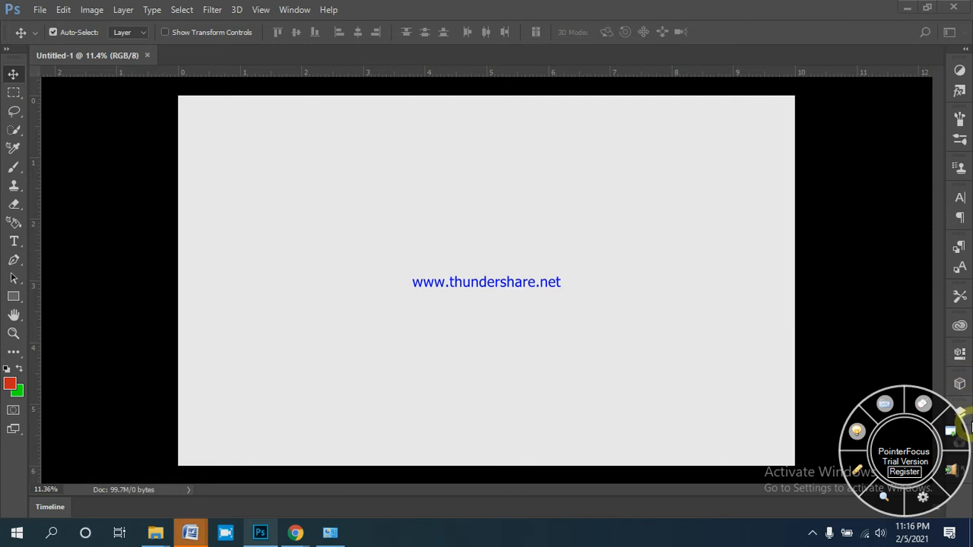
left_click(963, 411)
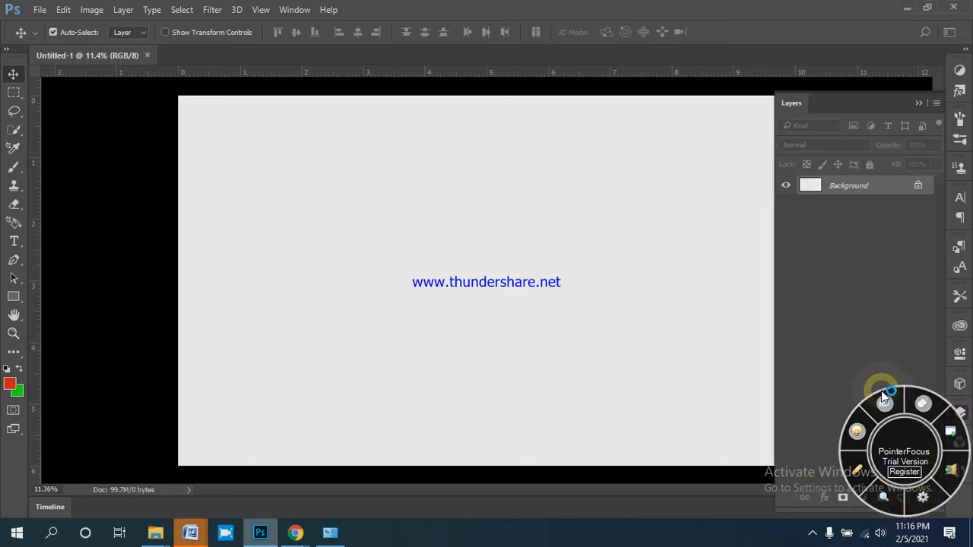
left_click_drag(884, 398, 641, 535)
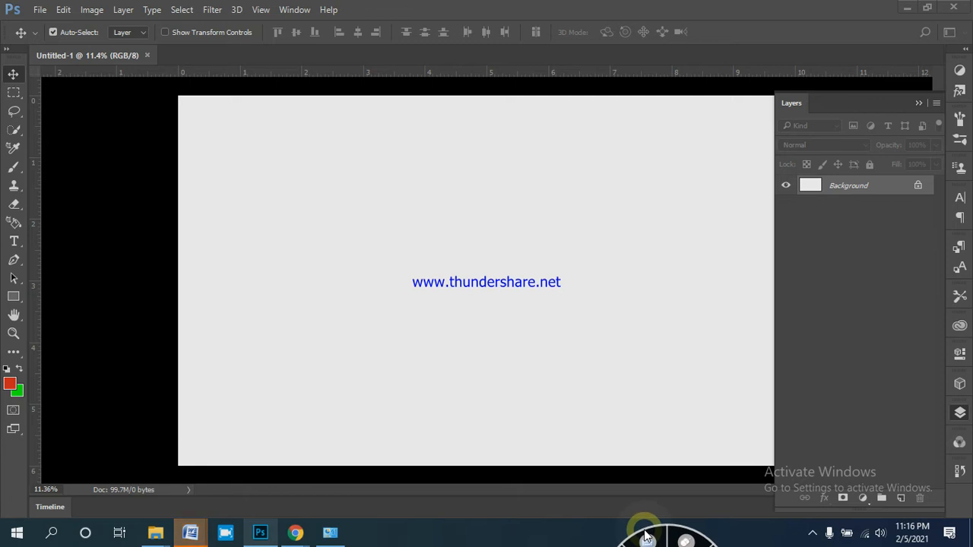
left_click(900, 498)
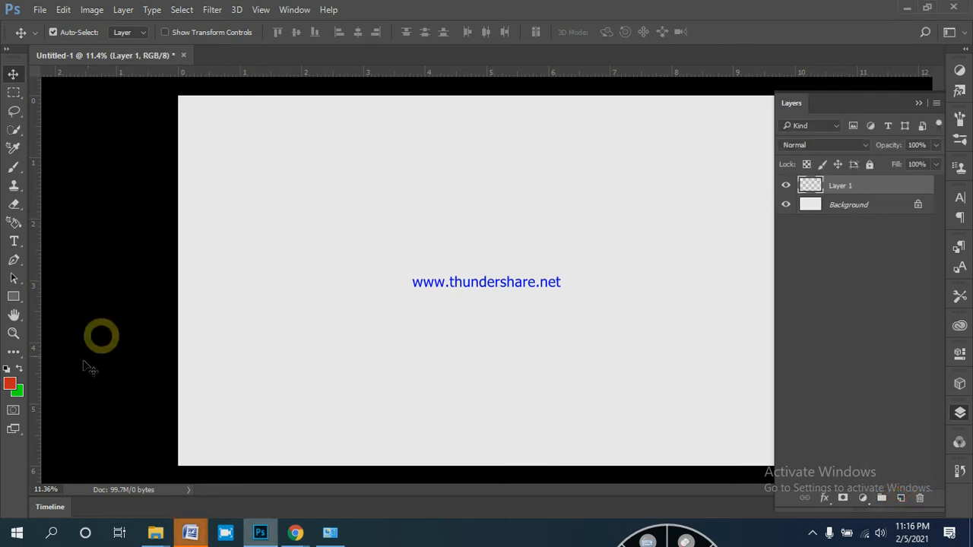
Set the foreground color to hex #006a4e
left_click(10, 385)
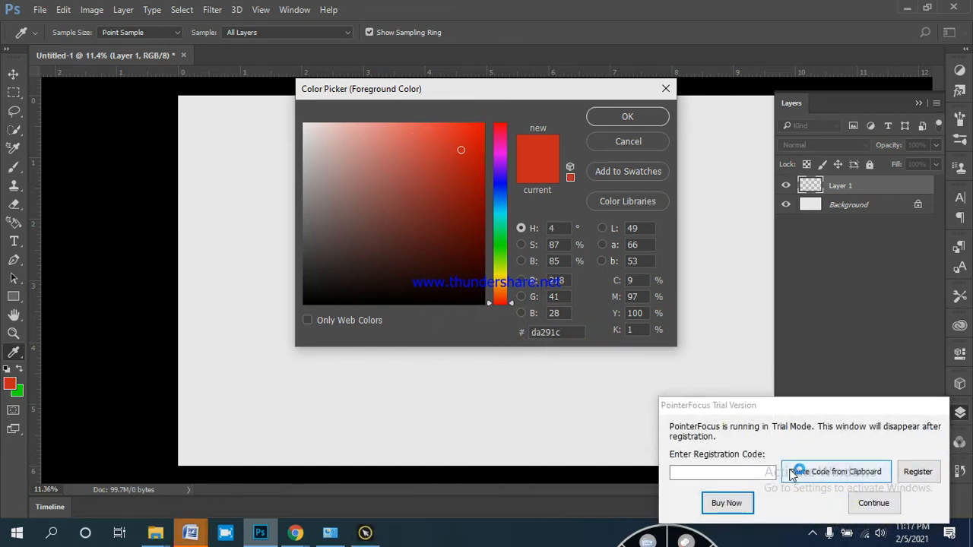
left_click(885, 505)
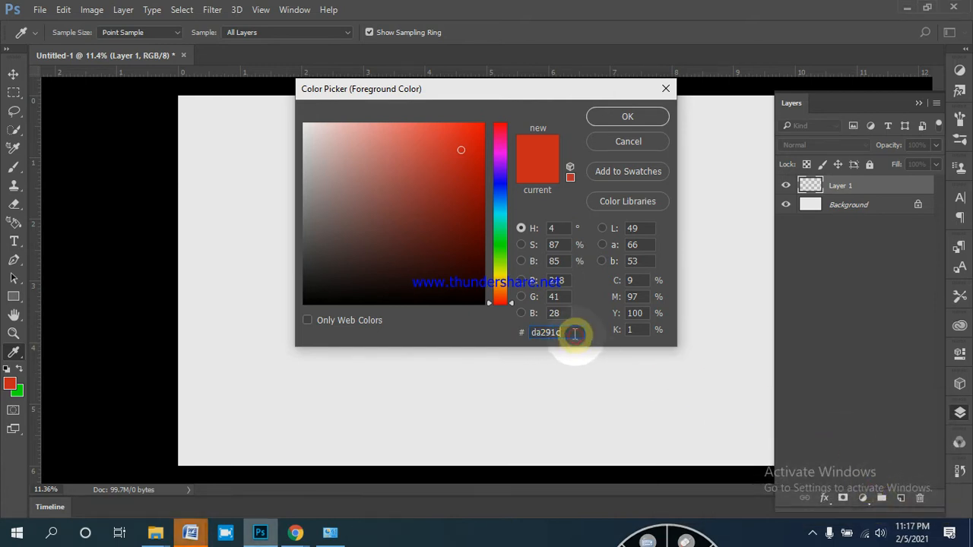
type("#006a4e")
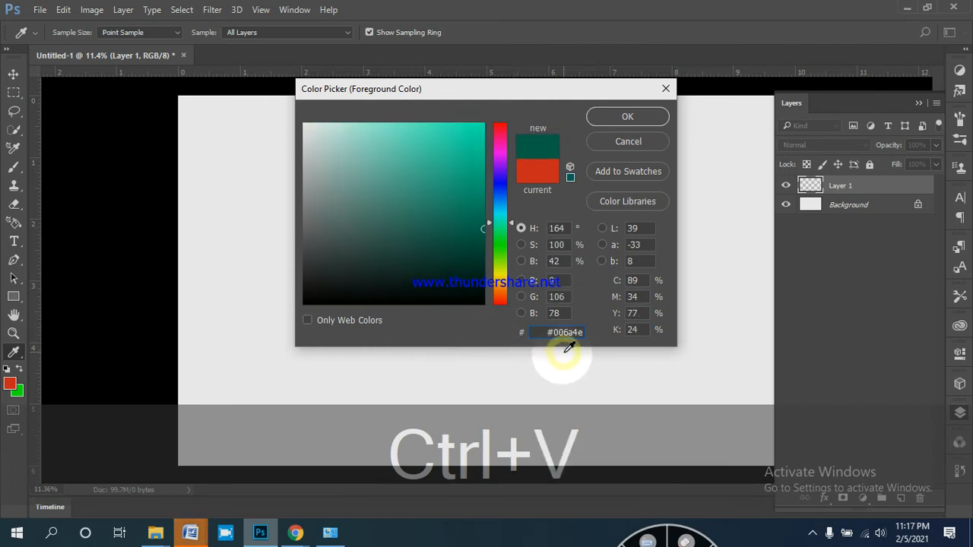
key("v")
left_click(608, 118)
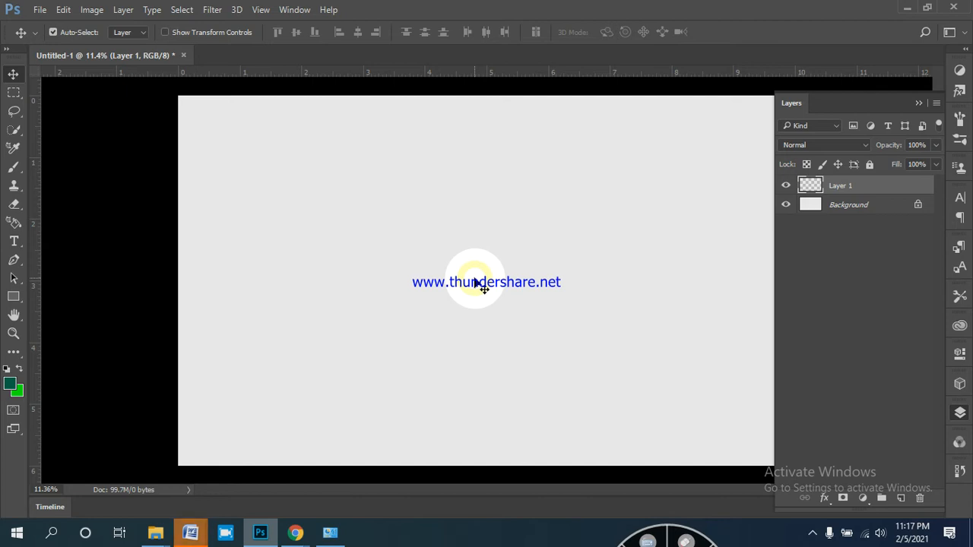
Fill the new layer with the background color, replacing that fill with the dark green foreground color
key("ctrl")
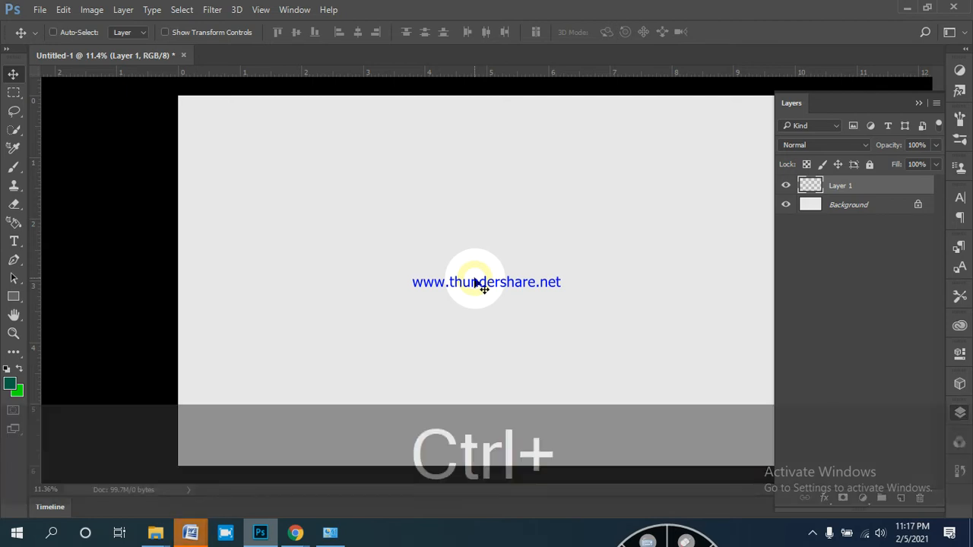
key("ctrl+BackSpace")
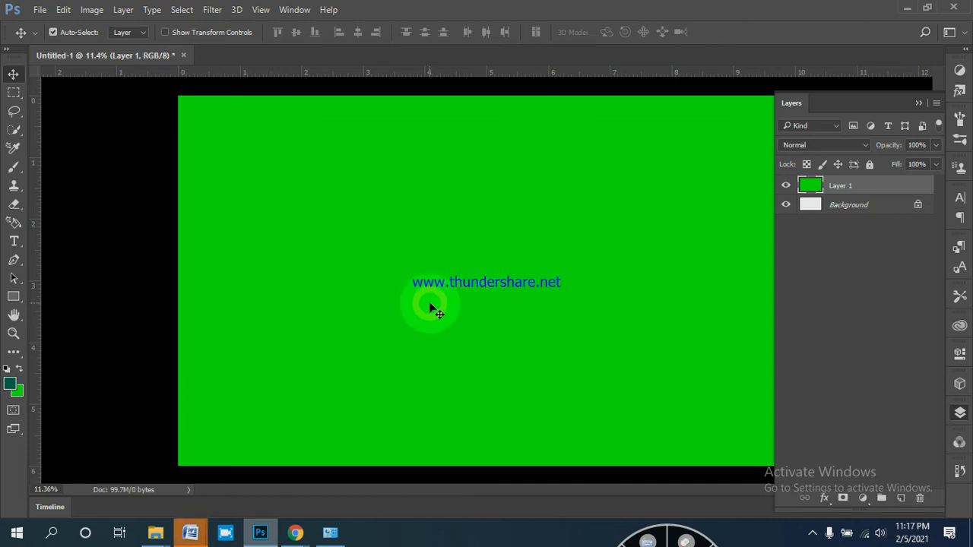
key("alt")
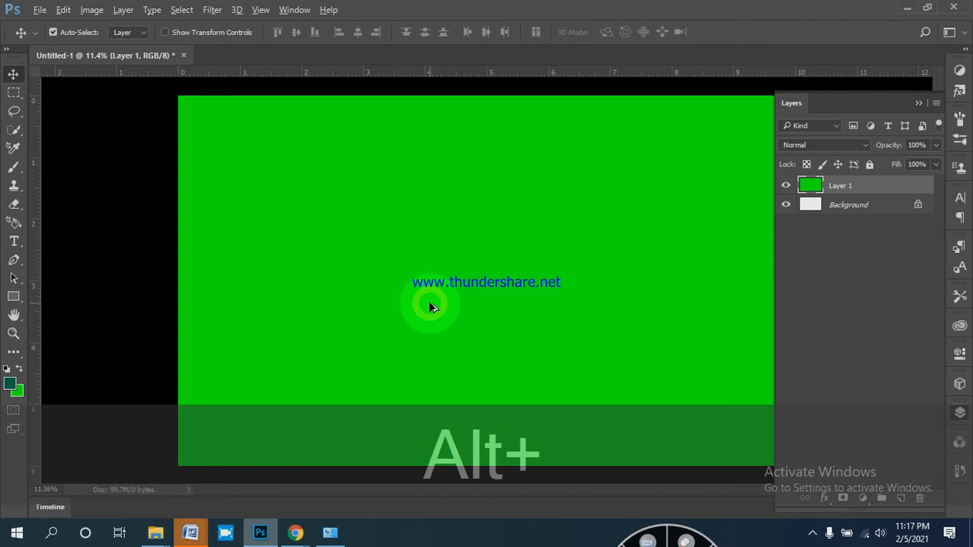
key("alt+BackSpace")
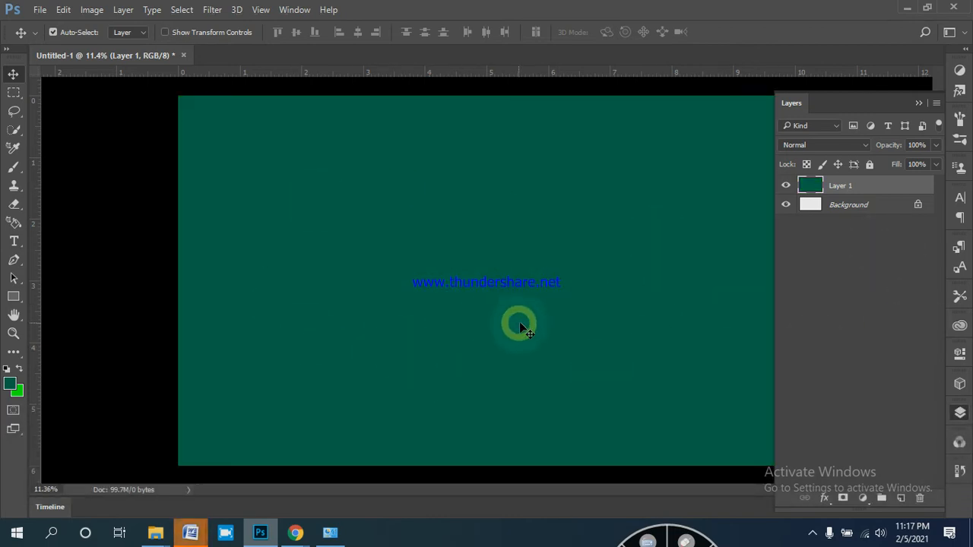
Switch to the Chrome color code results, copy the red hex code #f42a41, and return to Photoshop
left_click(298, 532)
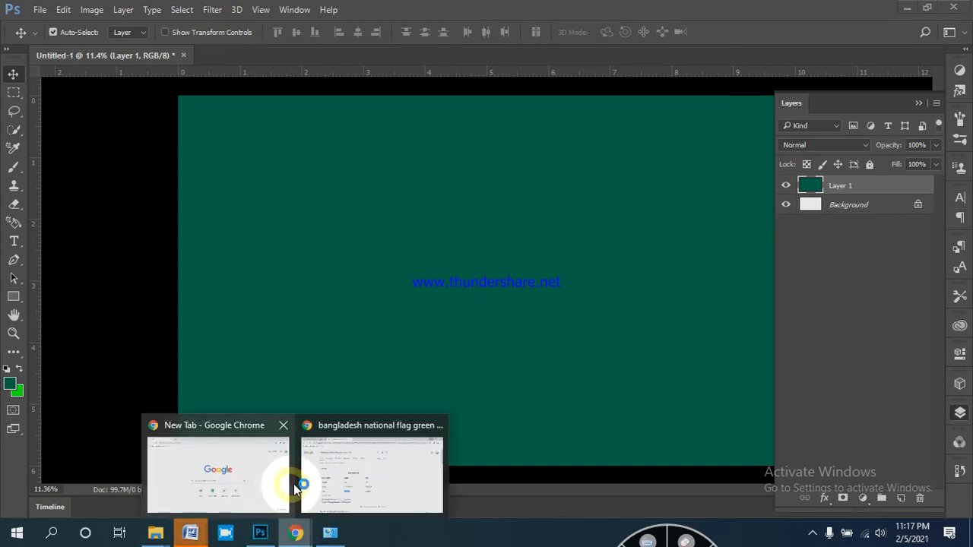
left_click(349, 469)
left_click_drag(293, 370, 356, 362)
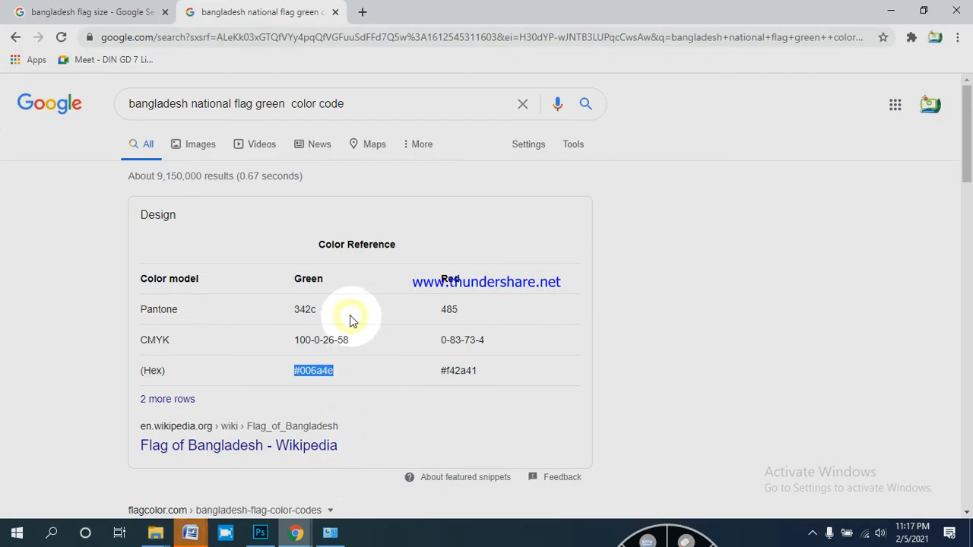
left_click_drag(477, 370, 439, 371)
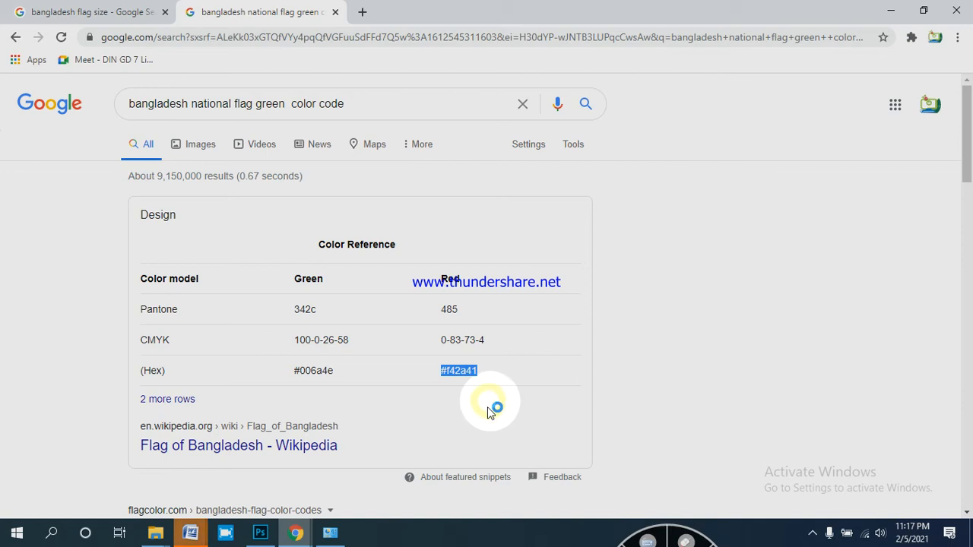
key("ctrl+c")
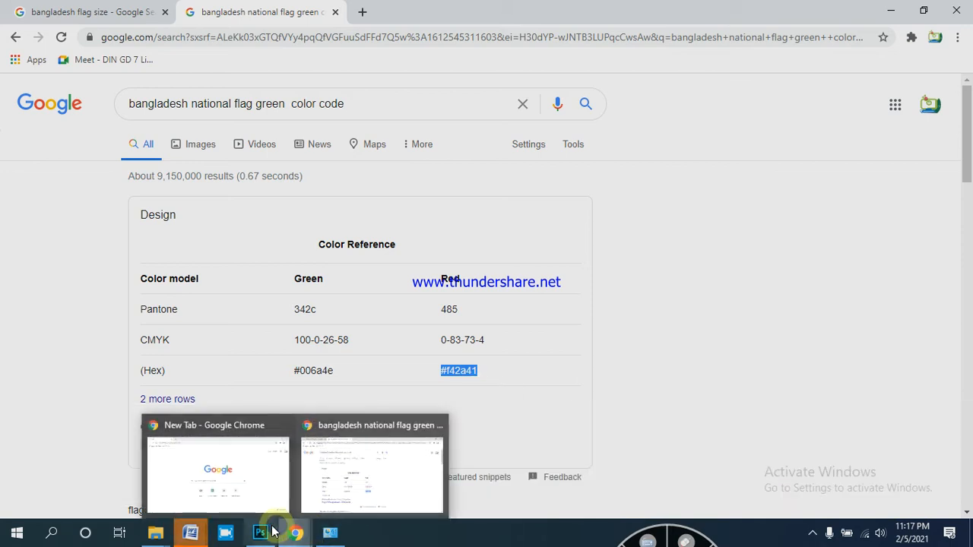
left_click(260, 532)
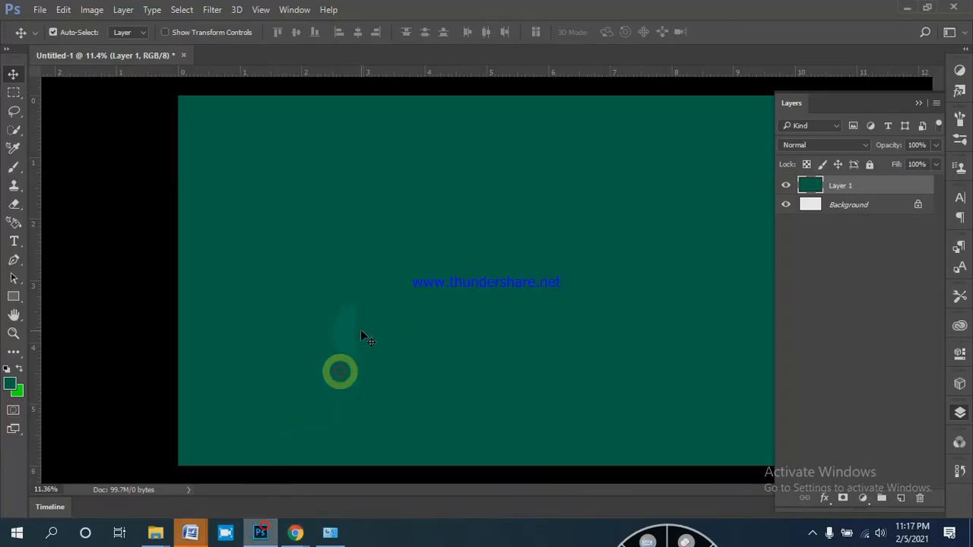
Set the background color to the copied red, hex #f42a41
left_click(16, 401)
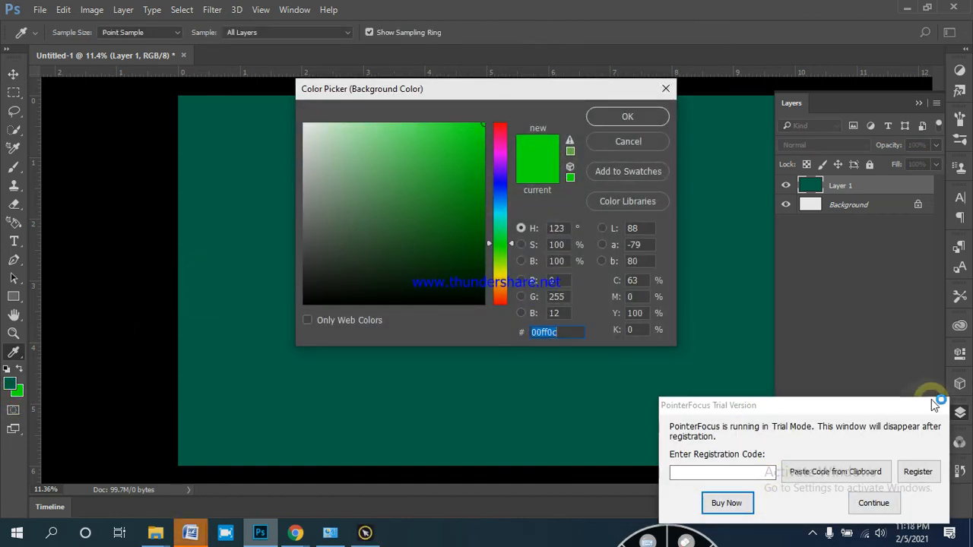
left_click_drag(914, 413, 767, 407)
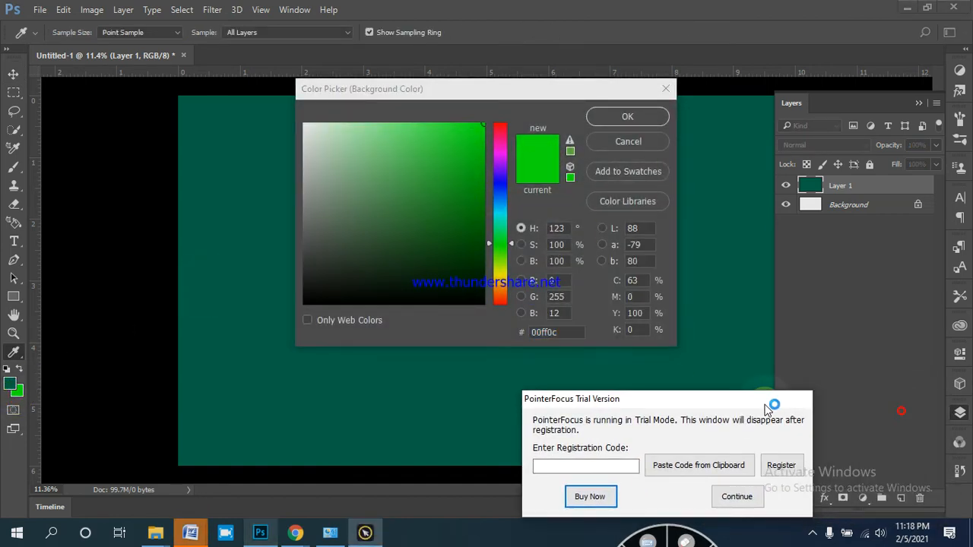
left_click(736, 497)
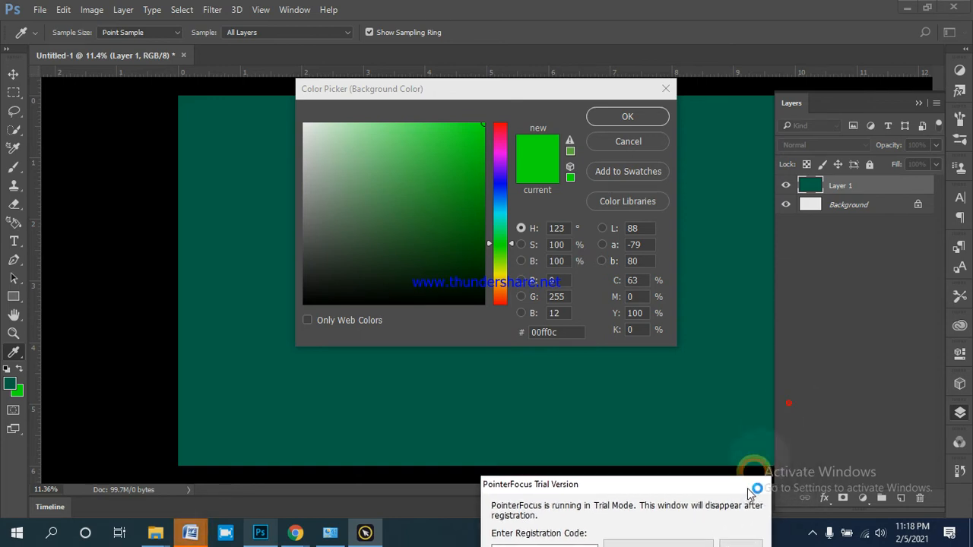
left_click(562, 331)
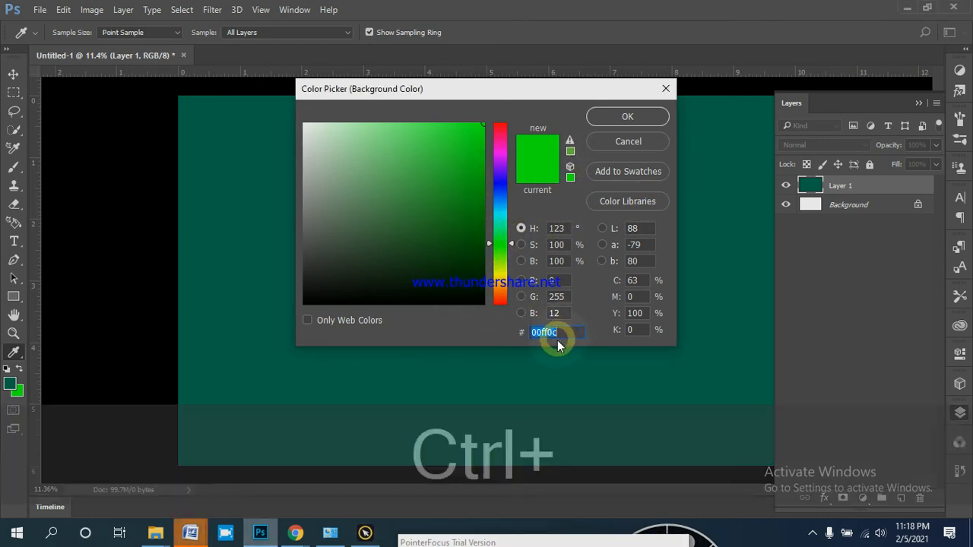
key("ctrl+v")
left_click(628, 115)
key("v")
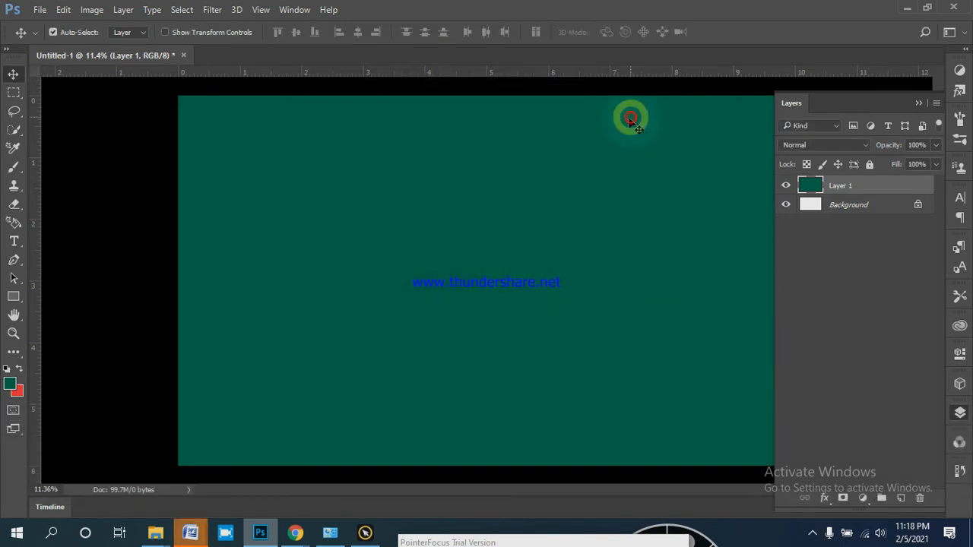
Add another empty layer above the green one and activate the Elliptical Marquee tool
left_click(902, 499)
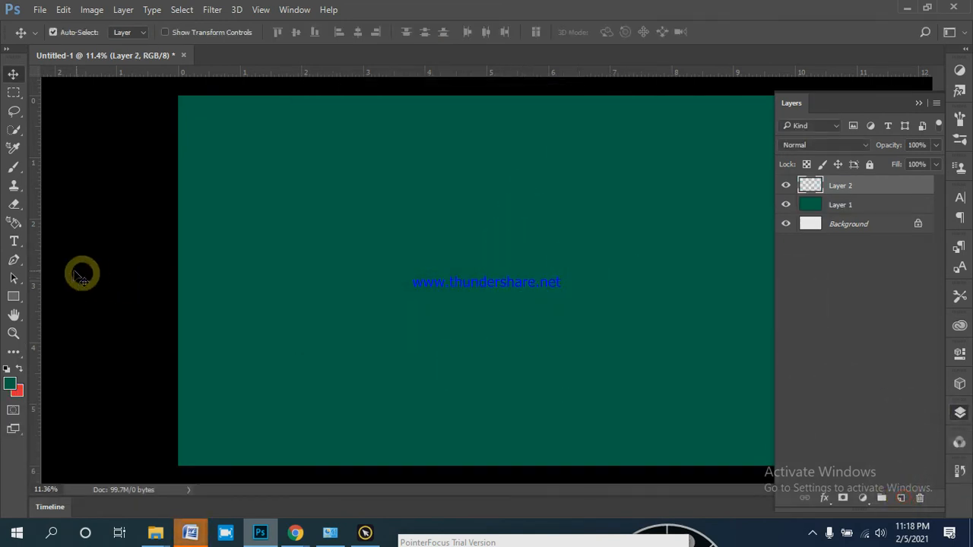
left_click(14, 94)
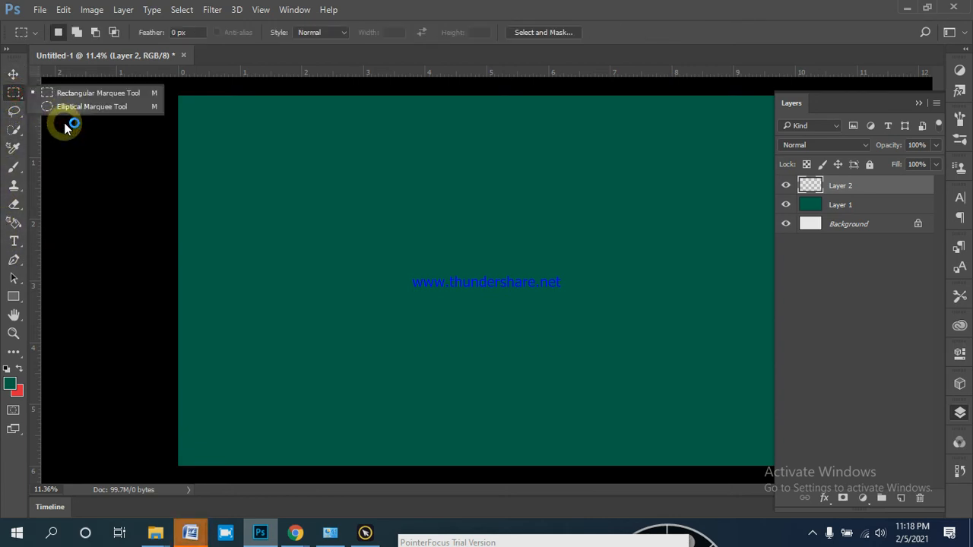
left_click(72, 108)
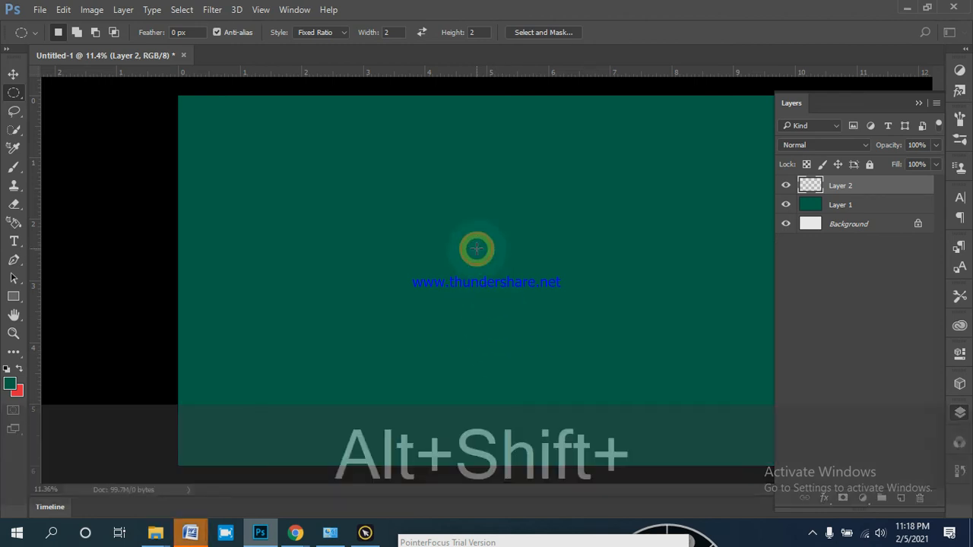
Try a circular selection about 4 inches in diameter near the middle of the canvas and deselect it
left_click_drag(477, 249, 601, 419)
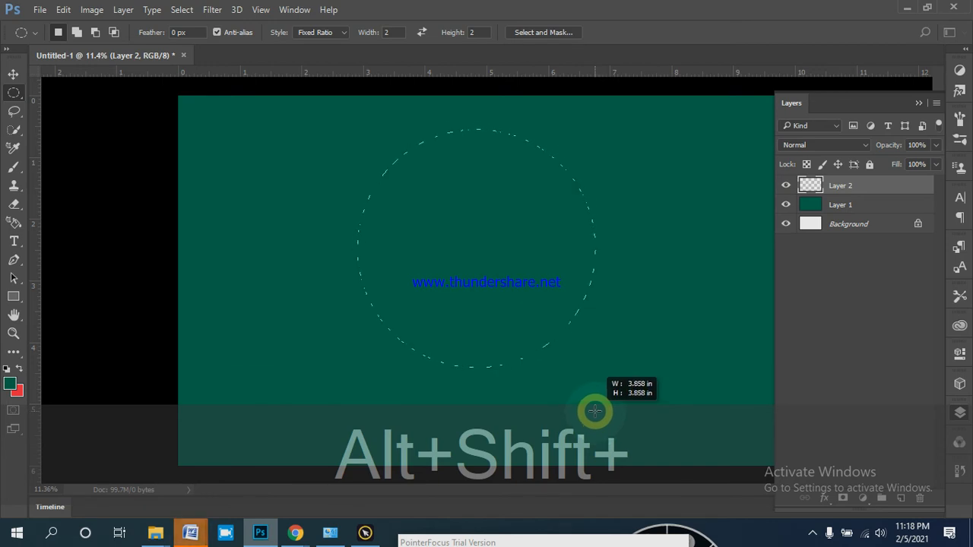
left_click_drag(594, 411, 597, 412)
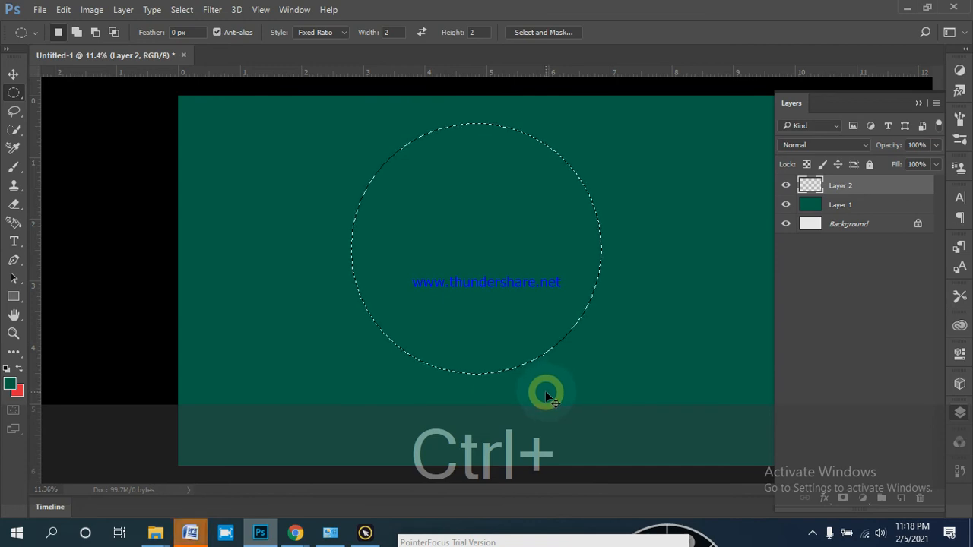
key("ctrl+d")
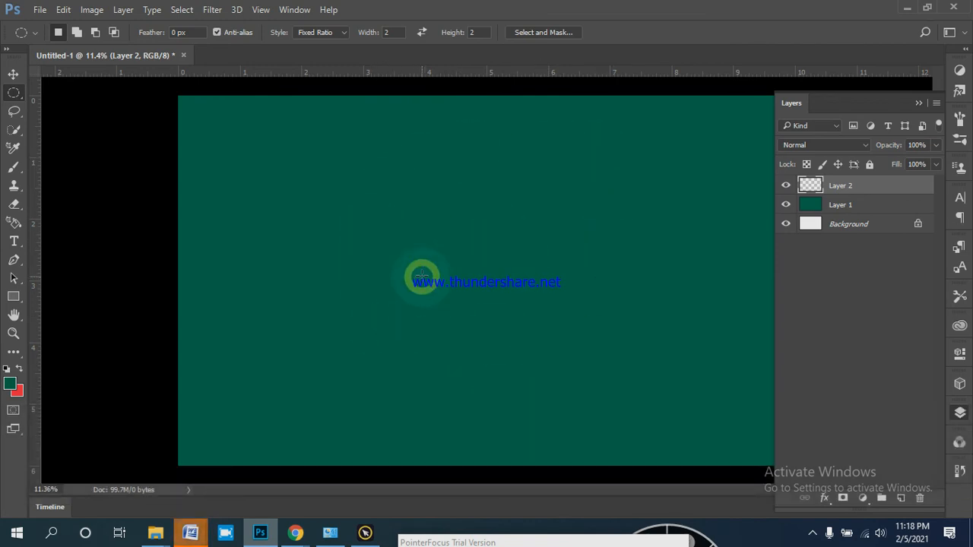
Try circular selections on the canvas with a Fixed Ratio of width 4 and height 4, discarding them
left_click(345, 35)
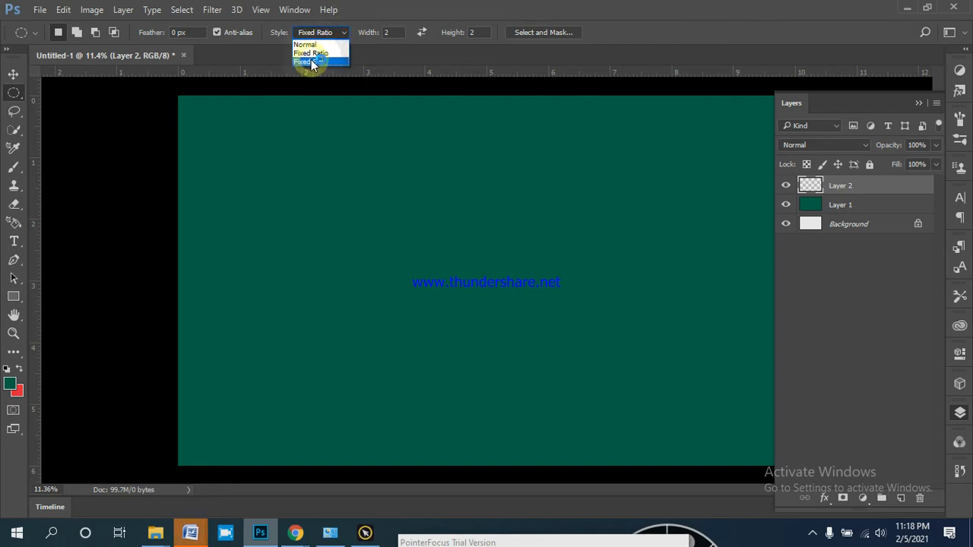
left_click(312, 55)
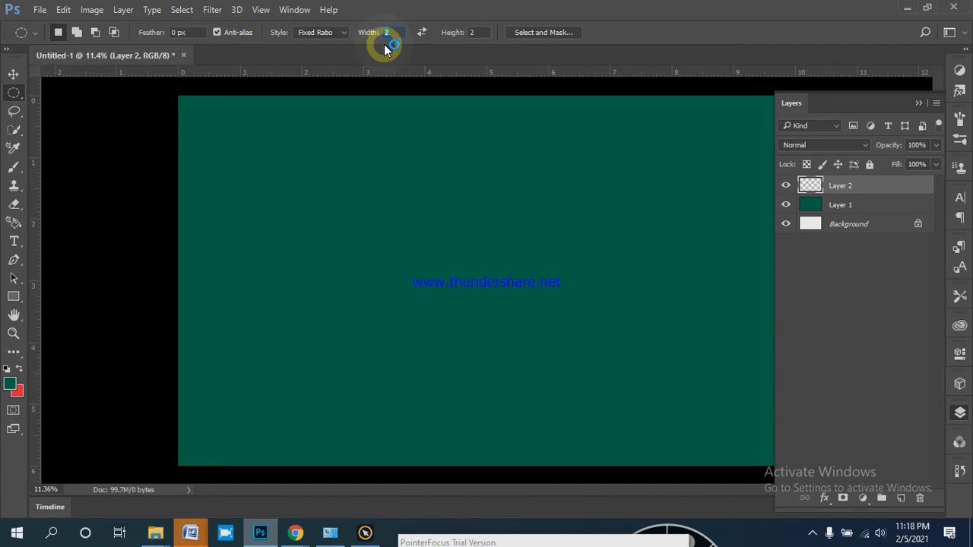
type("4")
left_click(470, 32)
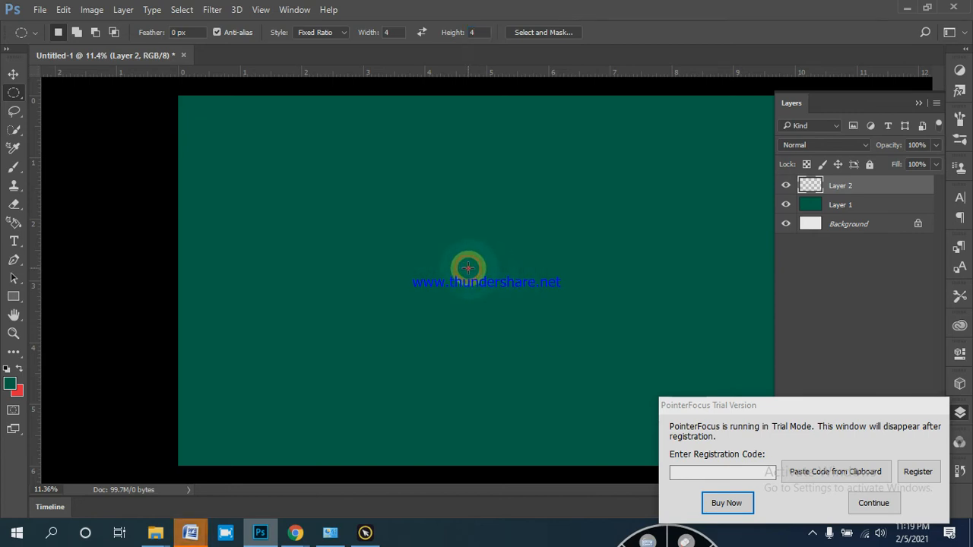
left_click_drag(430, 215, 512, 341)
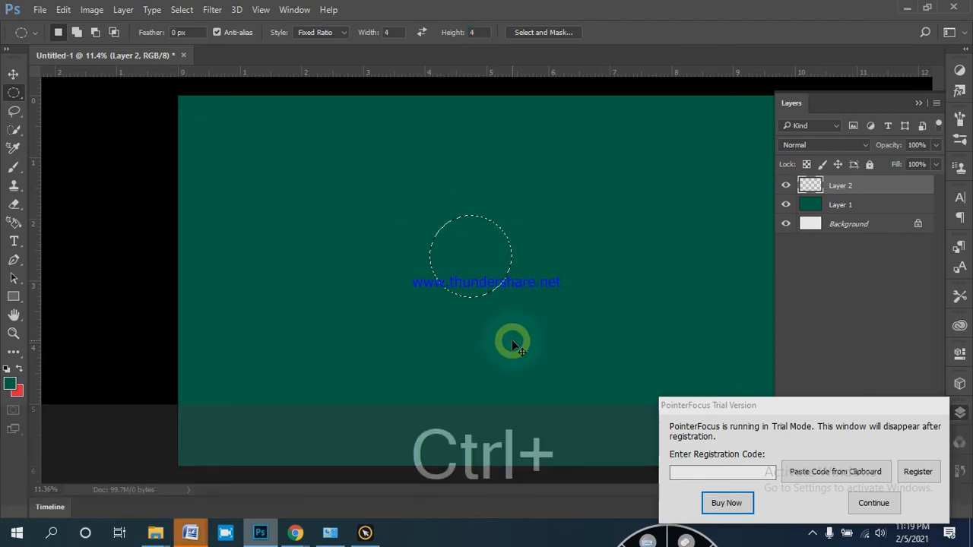
key("ctrl+d")
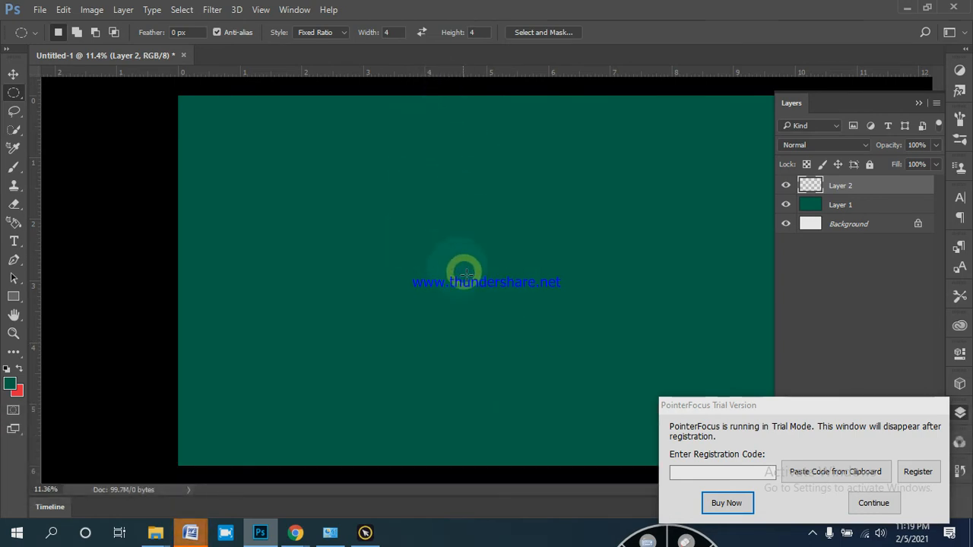
left_click_drag(465, 275, 576, 370)
key("ctrl+alt+shift+s")
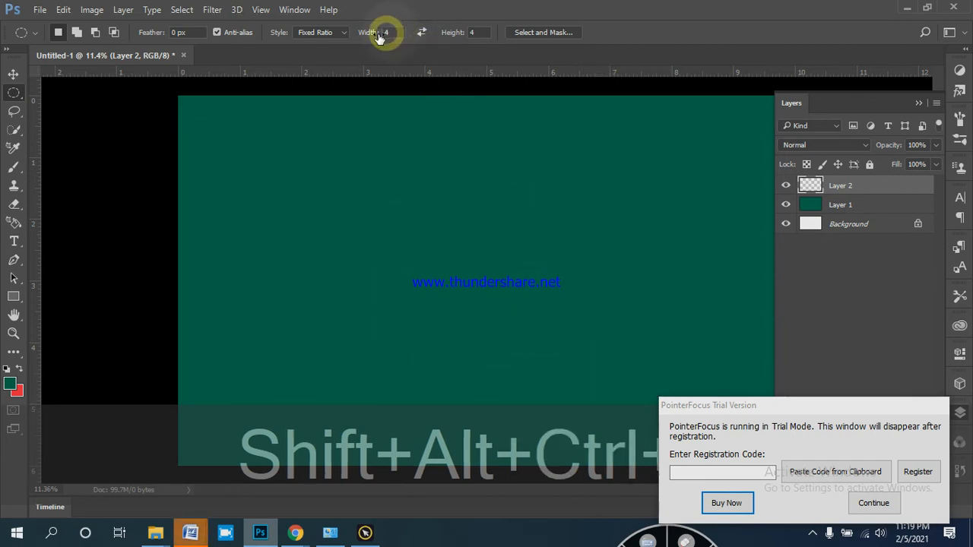
Set the Elliptical Marquee to Fixed Size with a width of 4 in and a height of 4 in
left_click(341, 34)
left_click(315, 62)
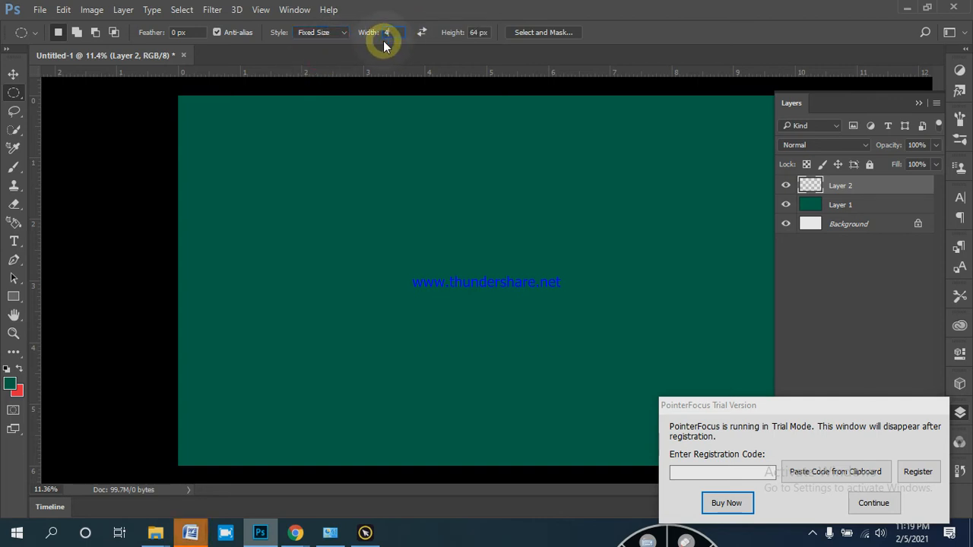
type("4in")
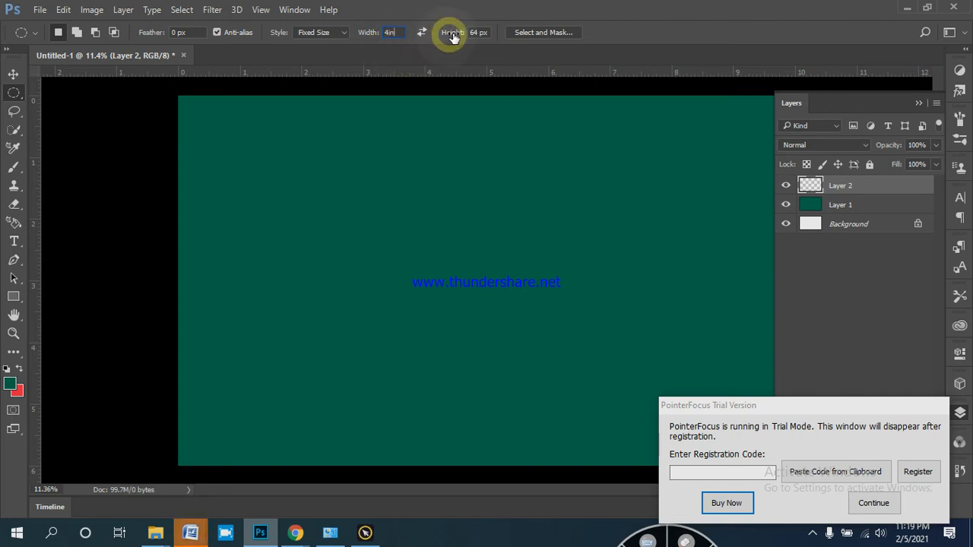
left_click(487, 33)
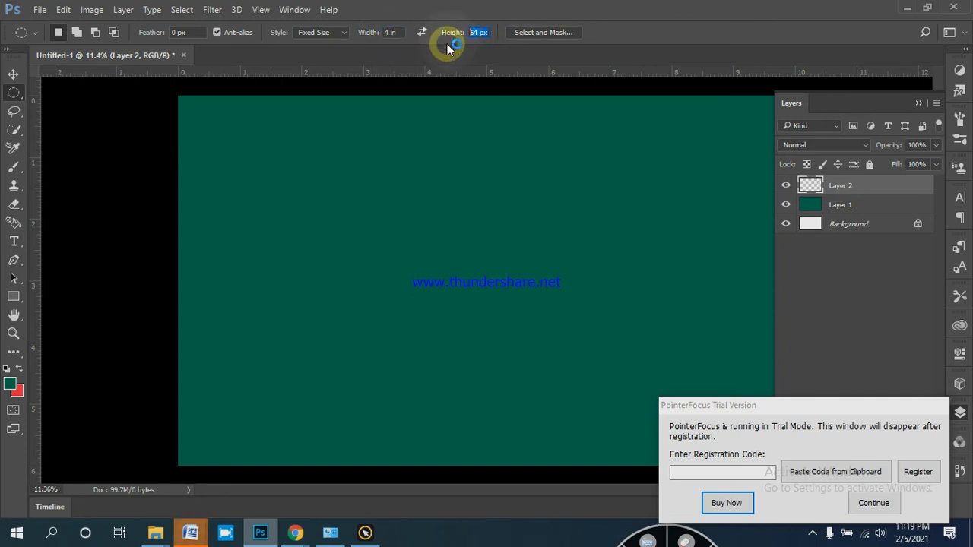
type("4 ")
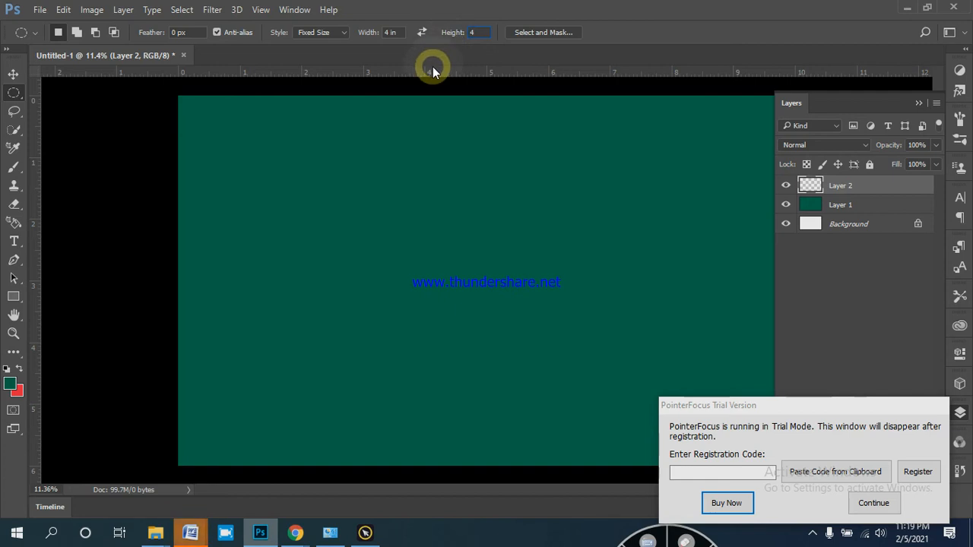
type("in")
Place the 4-inch circular selection just right of the canvas middle, fill it with the red background color on Layer 2, and deselect
left_click(392, 251)
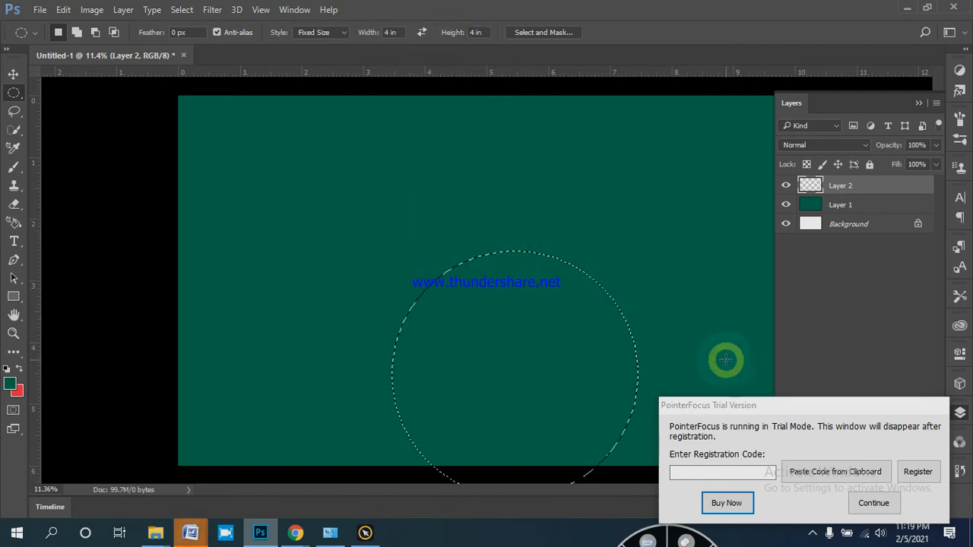
left_click_drag(858, 408, 672, 542)
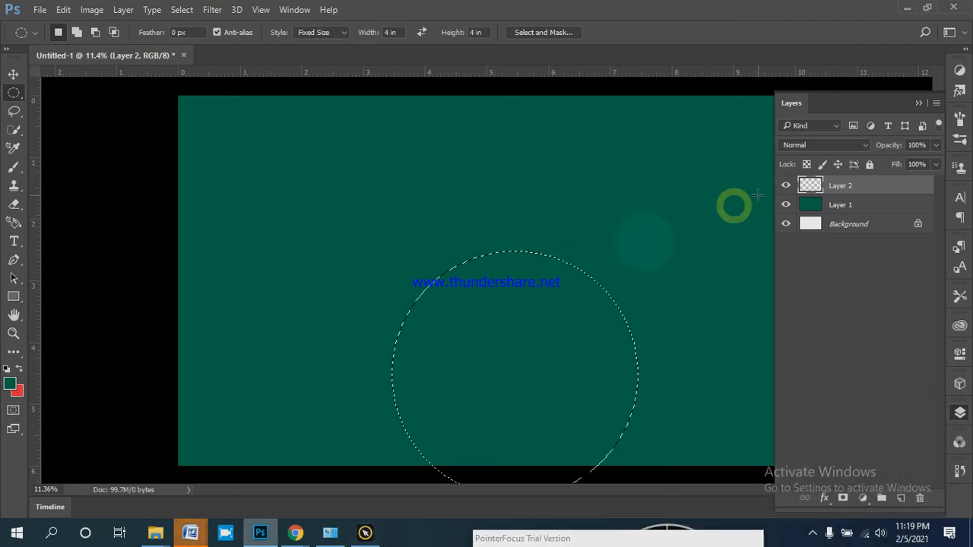
key("ctrl+d")
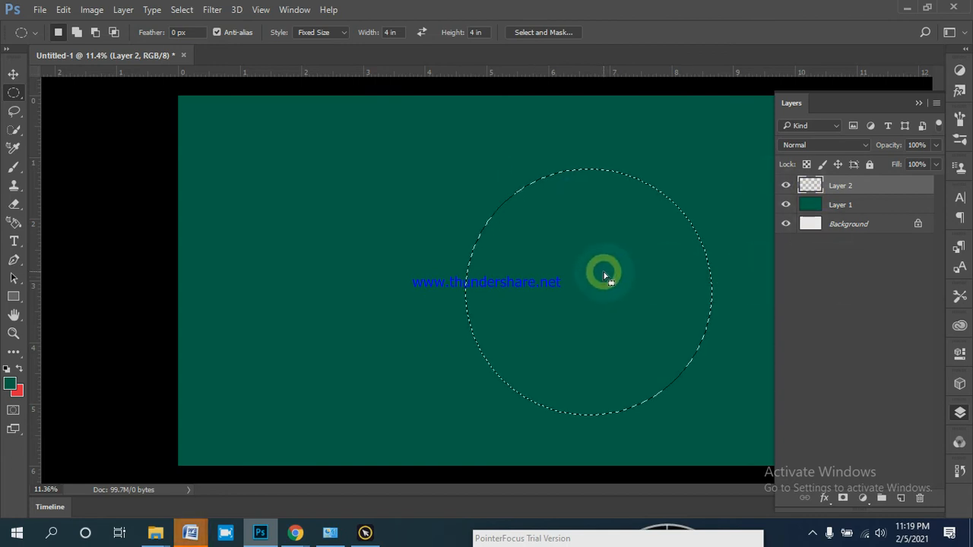
key("ctrl")
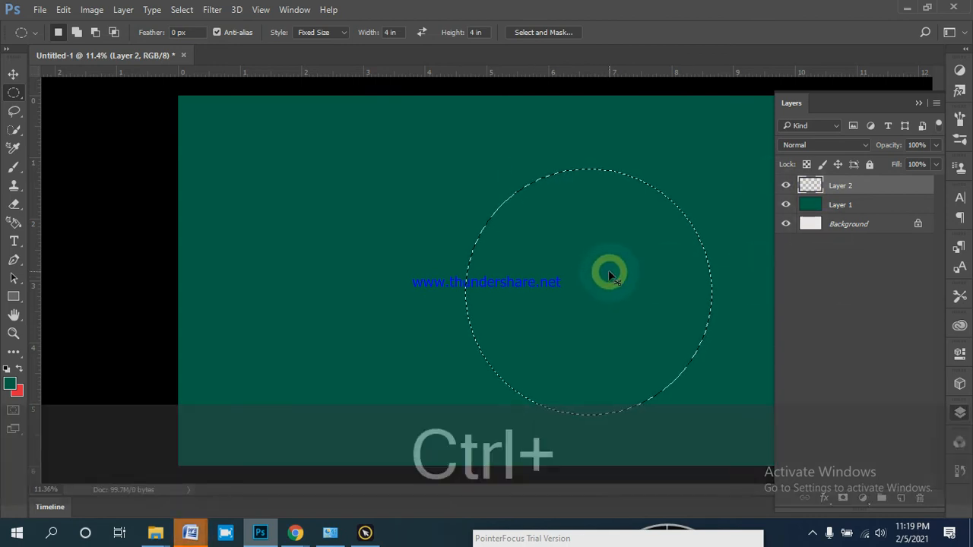
key("ctrl+BackSpace")
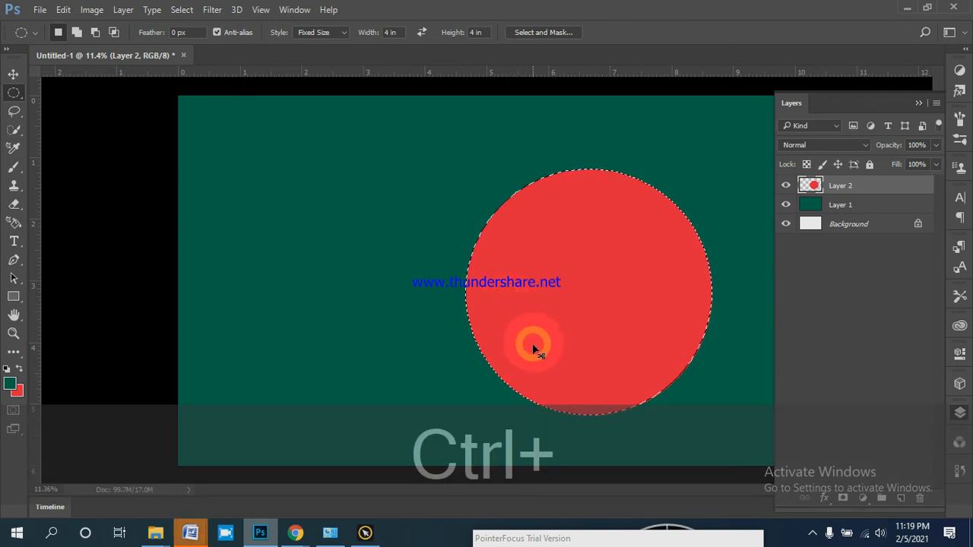
key("ctrl+d")
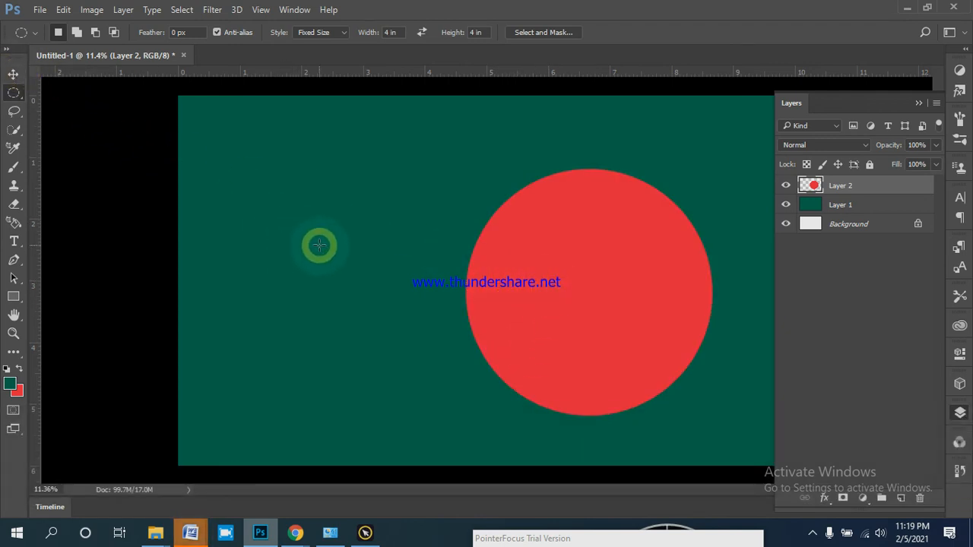
Move the red circle left with the Move tool until it sits near the middle of the green field
key("v")
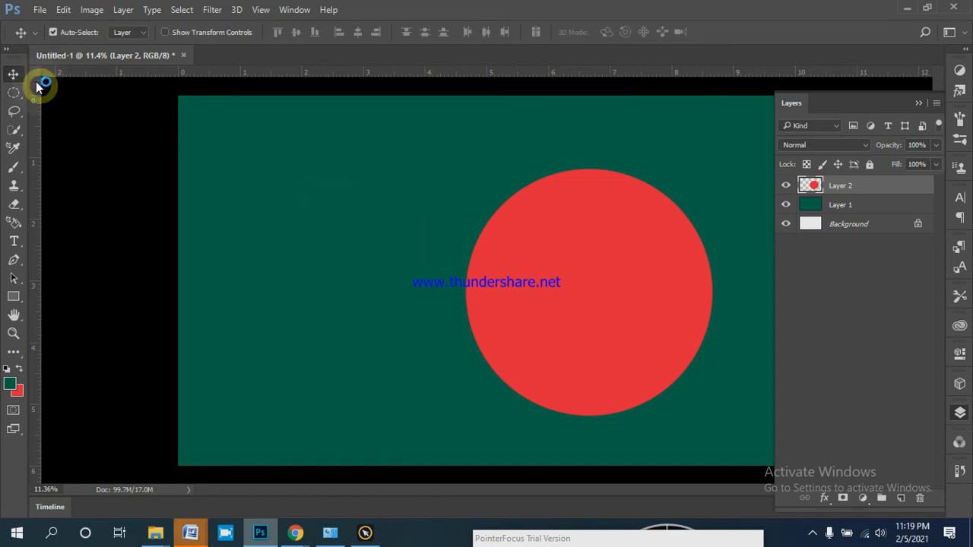
left_click_drag(599, 309, 535, 287)
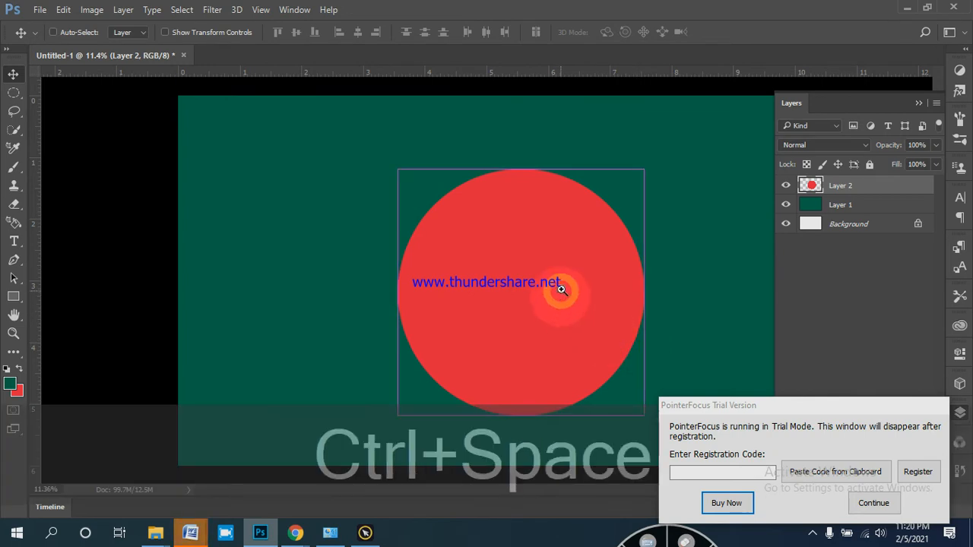
left_click(562, 285, "ctrl+alt")
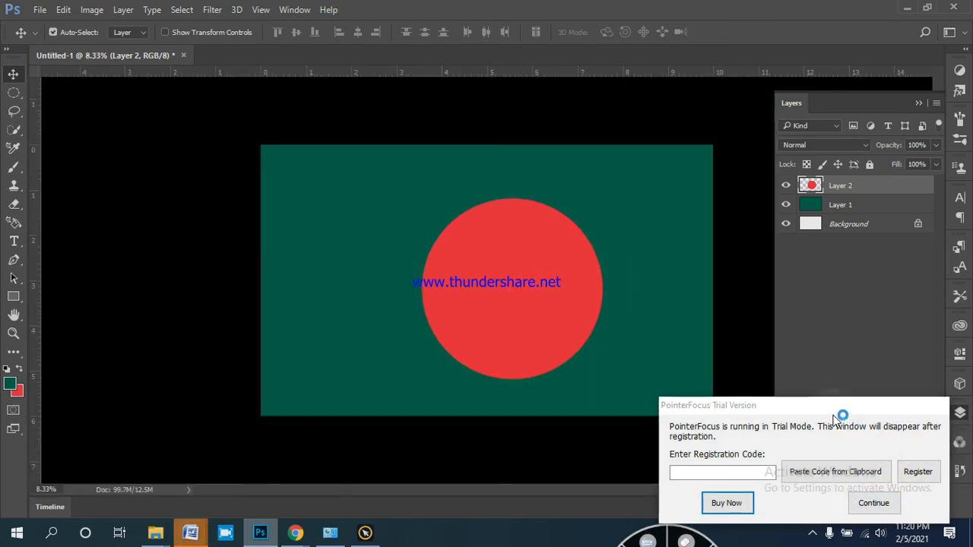
left_click_drag(824, 408, 584, 546)
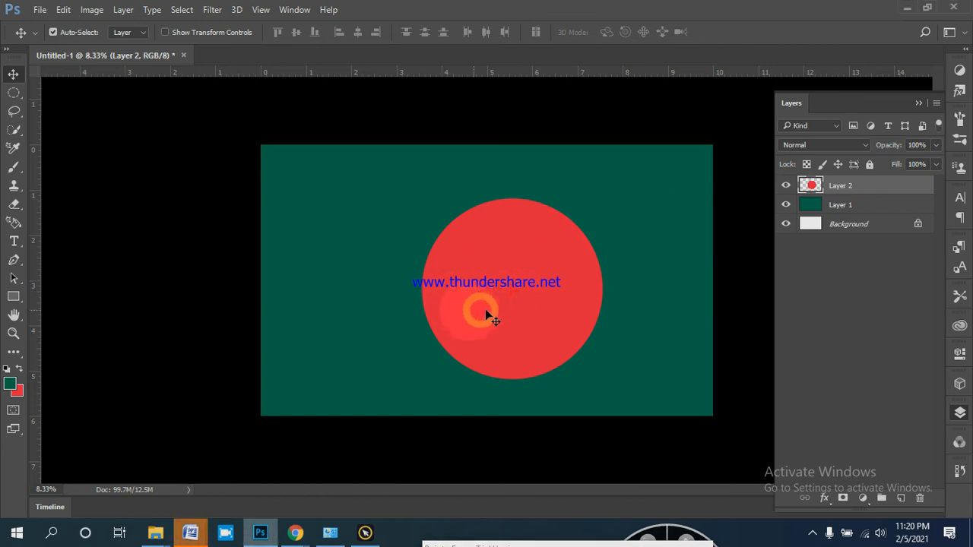
mouse_move(528, 281)
left_mouse_down()
mouse_move(436, 251)
mouse_move(434, 265)
mouse_move(490, 286)
mouse_move(482, 265)
mouse_move(522, 243)
mouse_move(434, 245)
mouse_move(508, 299)
mouse_move(515, 265)
mouse_move(491, 289)
mouse_move(463, 288)
mouse_move(486, 291)
mouse_move(452, 287)
mouse_move(522, 276)
mouse_move(525, 286)
left_mouse_up()
Start Free Transform on the green Layer 1 and show the rulers with inches as their unit
left_click(858, 207)
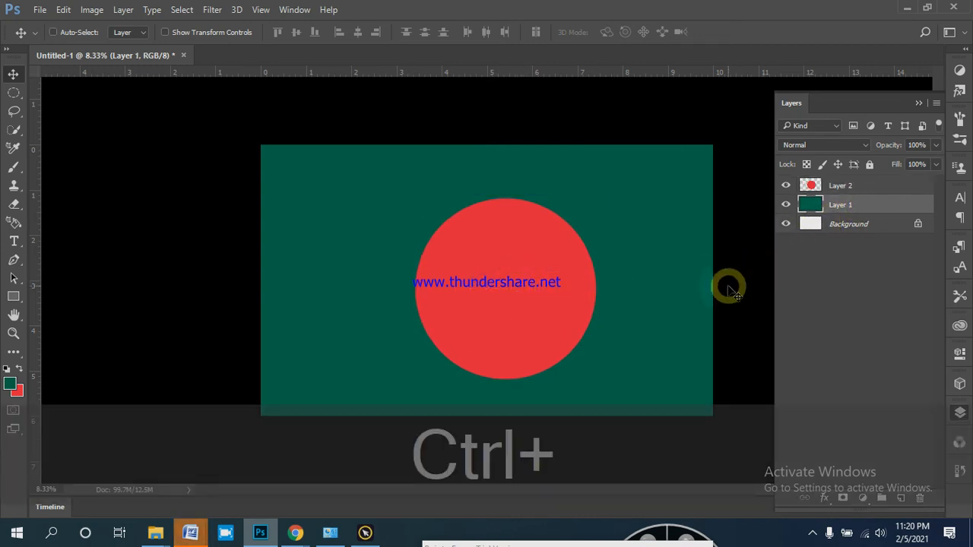
key("ctrl+t")
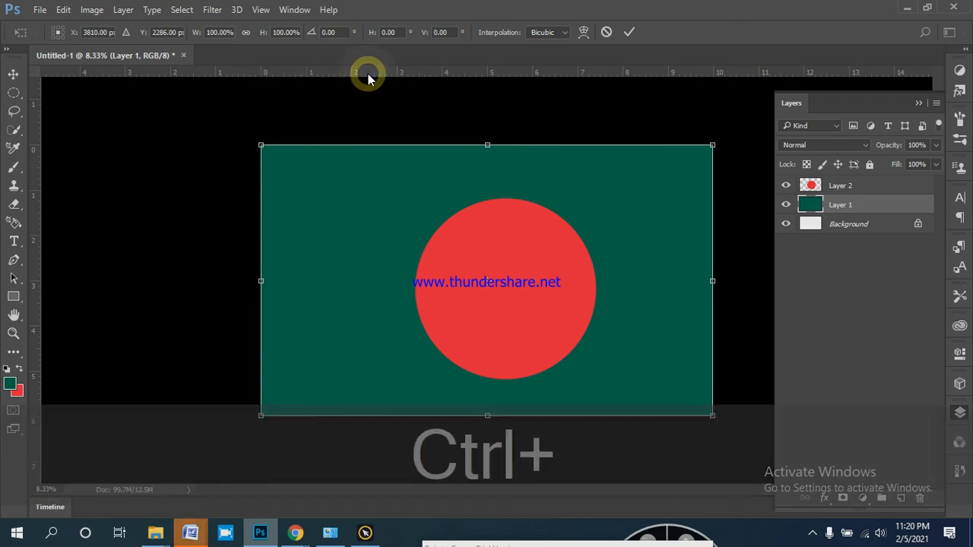
key("ctrl+r")
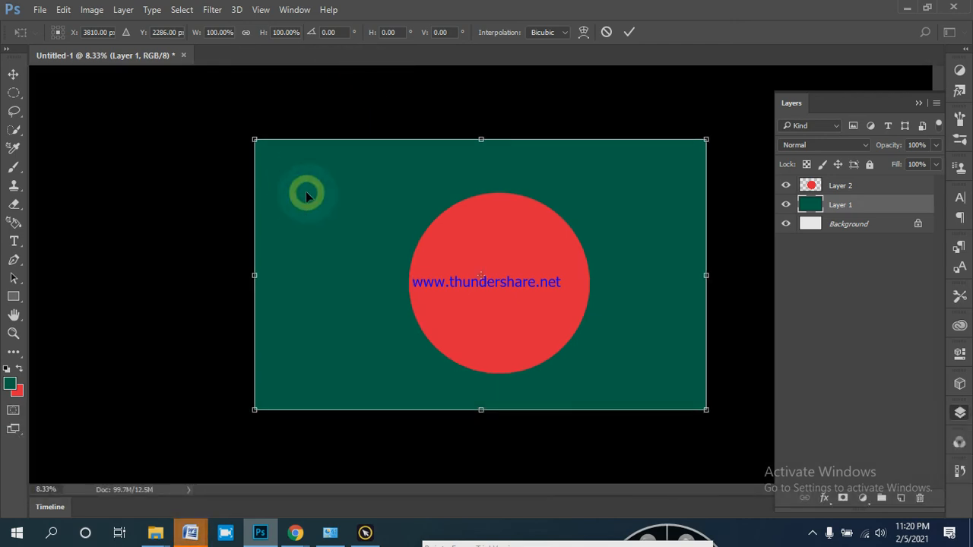
key("ctrl+r")
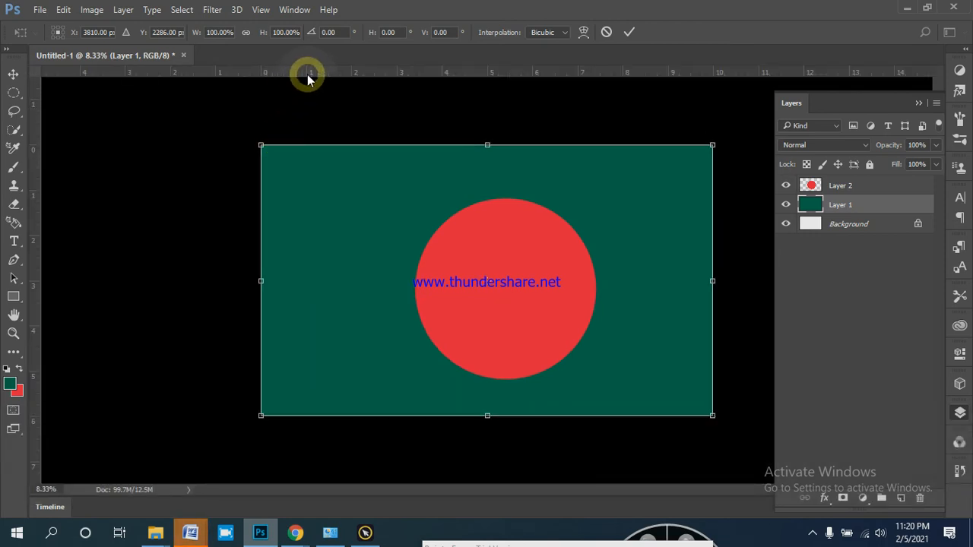
right_click(370, 79)
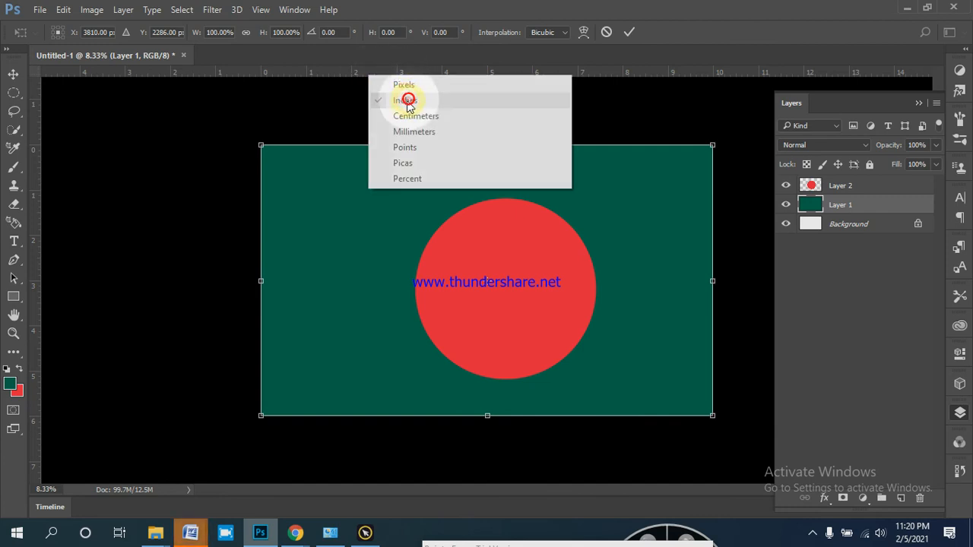
left_click(43, 217)
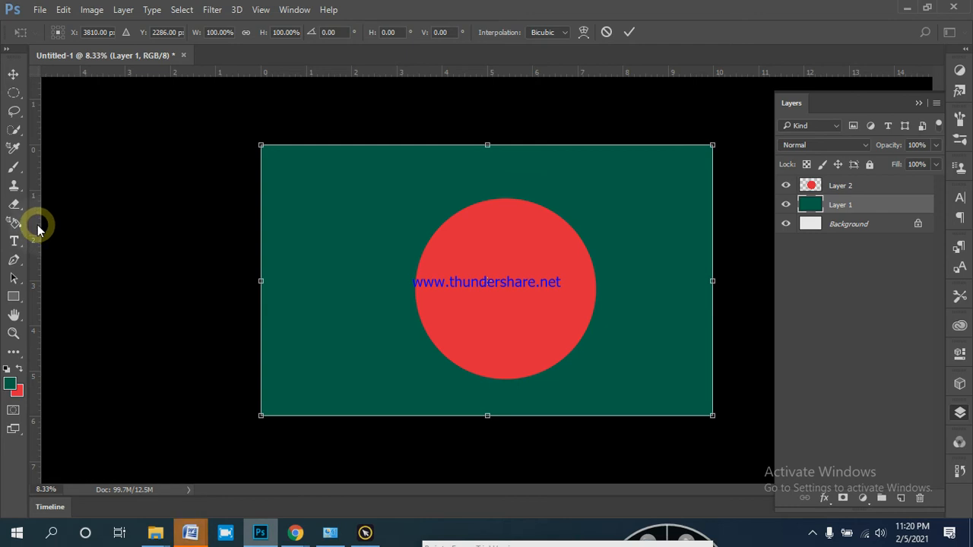
Place a vertical guide along the green field's left edge and a horizontal guide exactly along its top edge
left_click_drag(38, 226, 264, 251)
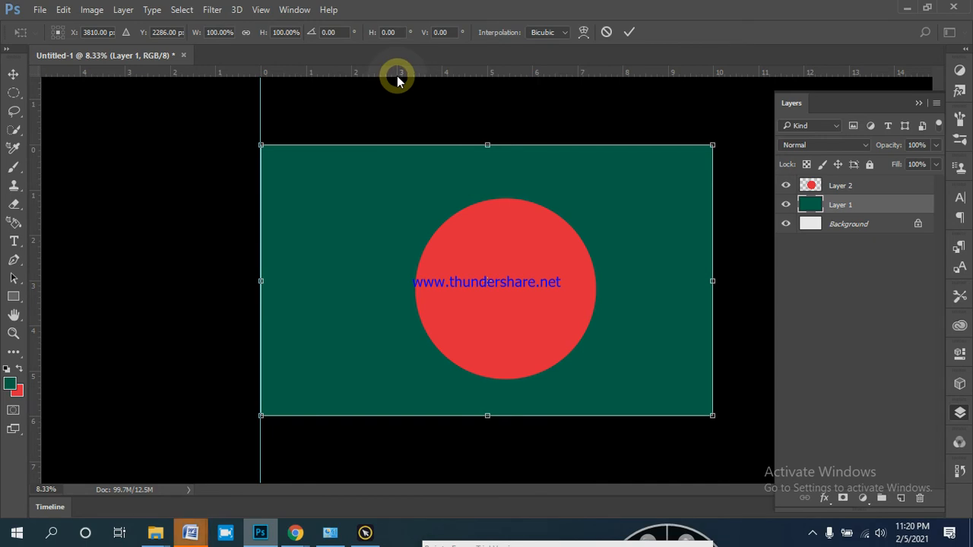
left_click_drag(398, 80, 400, 151)
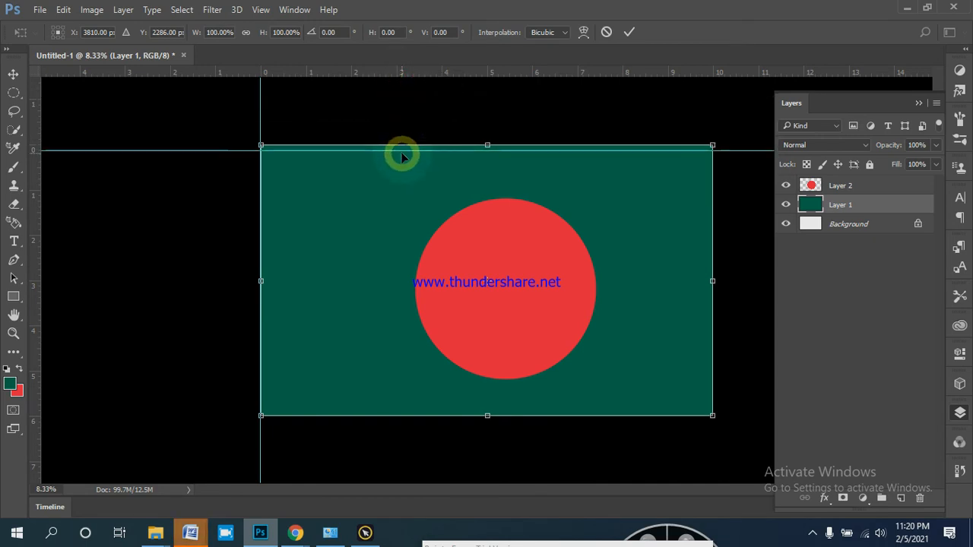
key("ctrl+z")
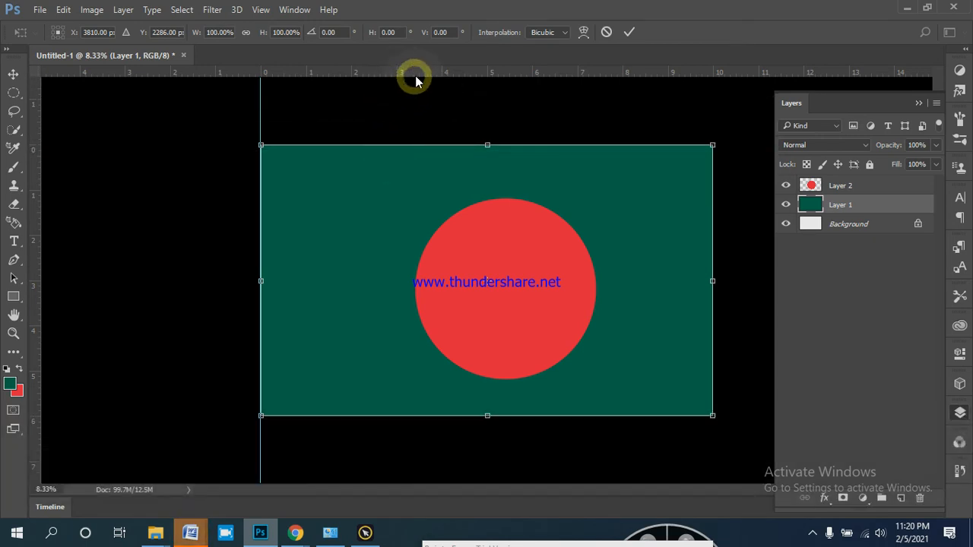
left_click_drag(418, 79, 413, 145)
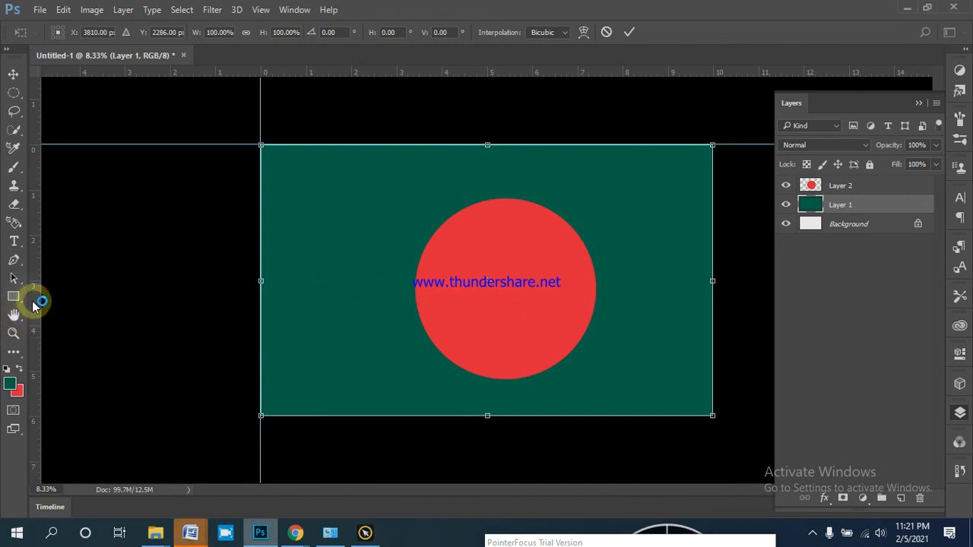
Add guides through the green field's vertical and horizontal centers and along its bottom and right edges
left_click_drag(40, 304, 487, 346)
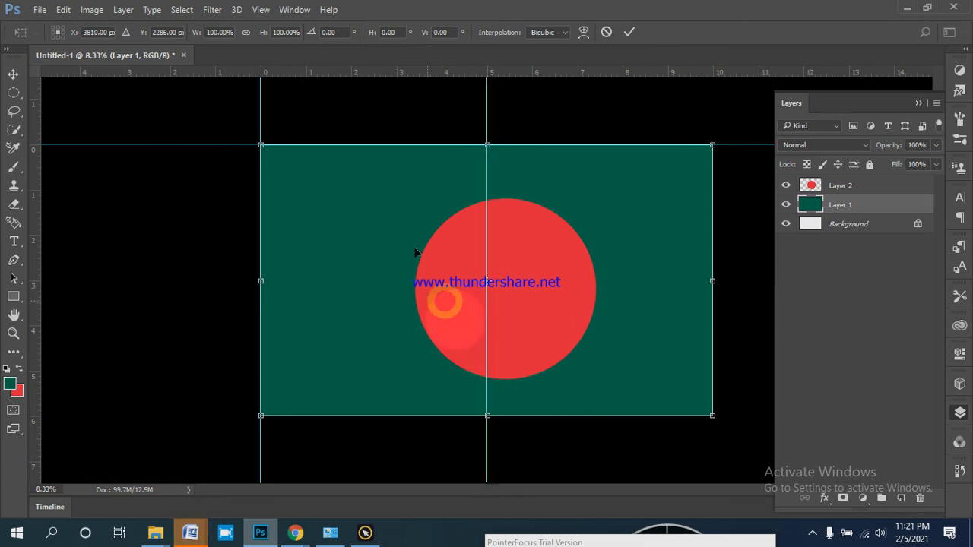
left_click_drag(459, 76, 445, 416)
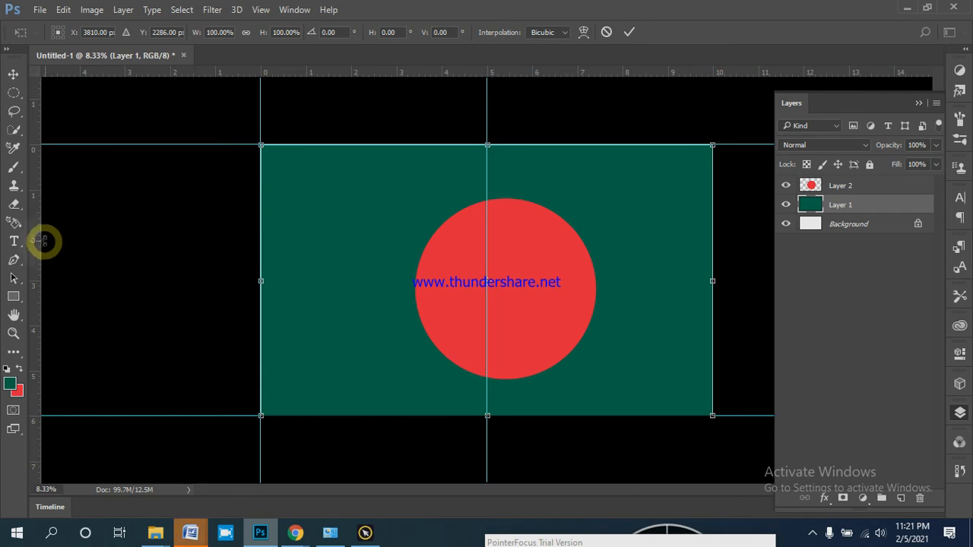
left_click_drag(36, 244, 715, 269)
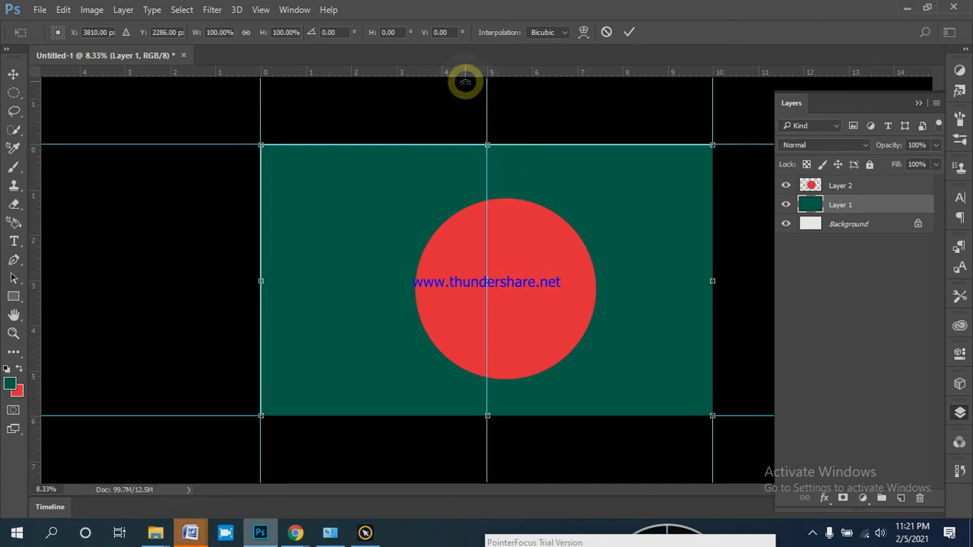
left_click_drag(462, 76, 462, 282)
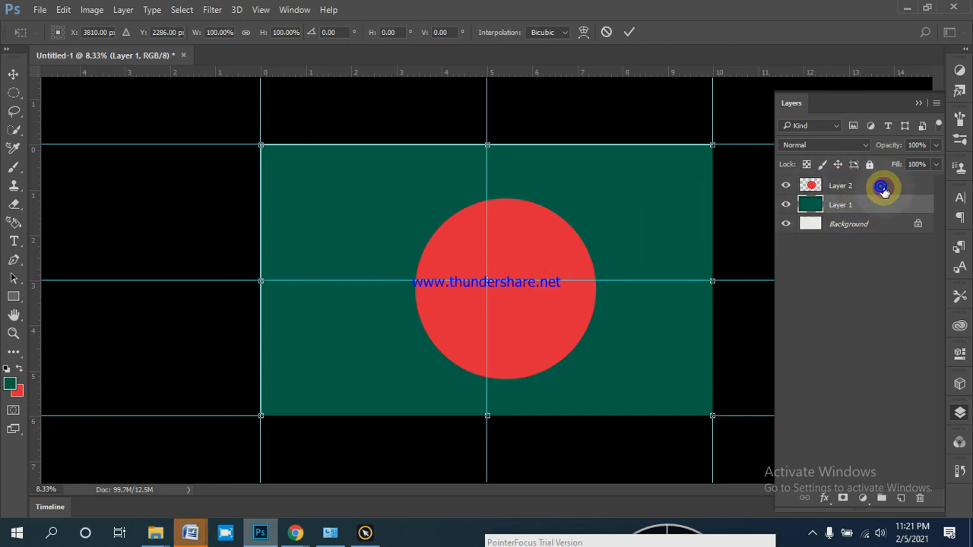
Select the red circle's layer and use Free Transform to center the circle on the crossing of the middle guides
left_click(14, 74)
left_click(859, 189)
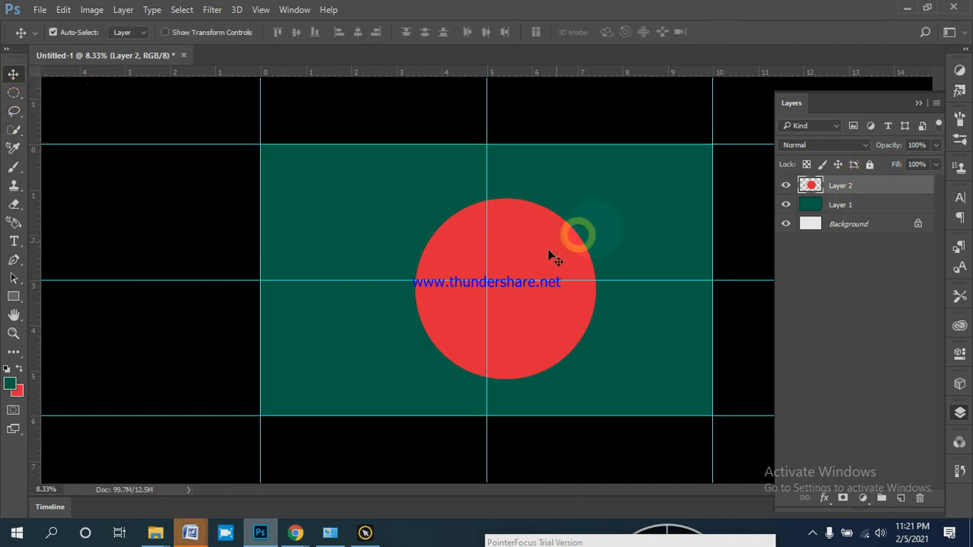
key("ctrl+t")
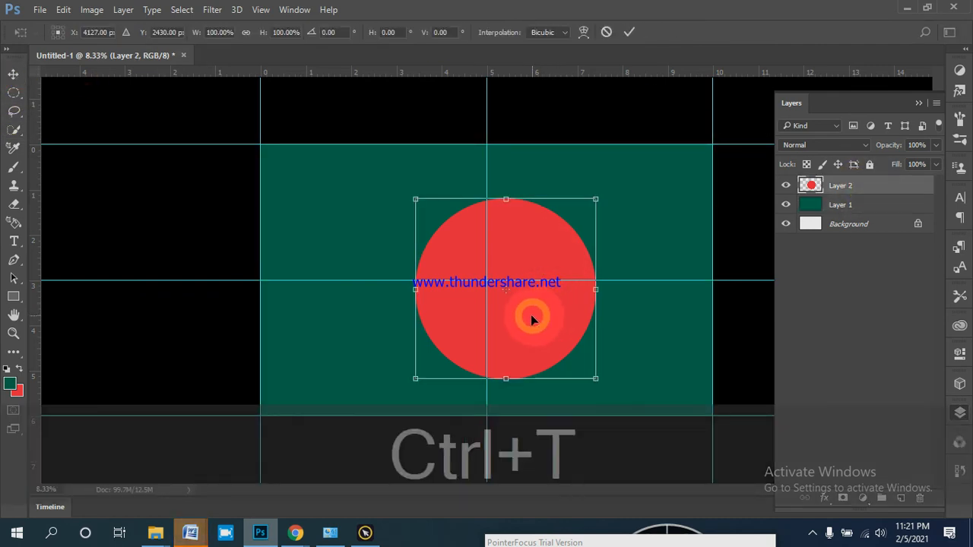
left_click_drag(552, 306, 523, 347)
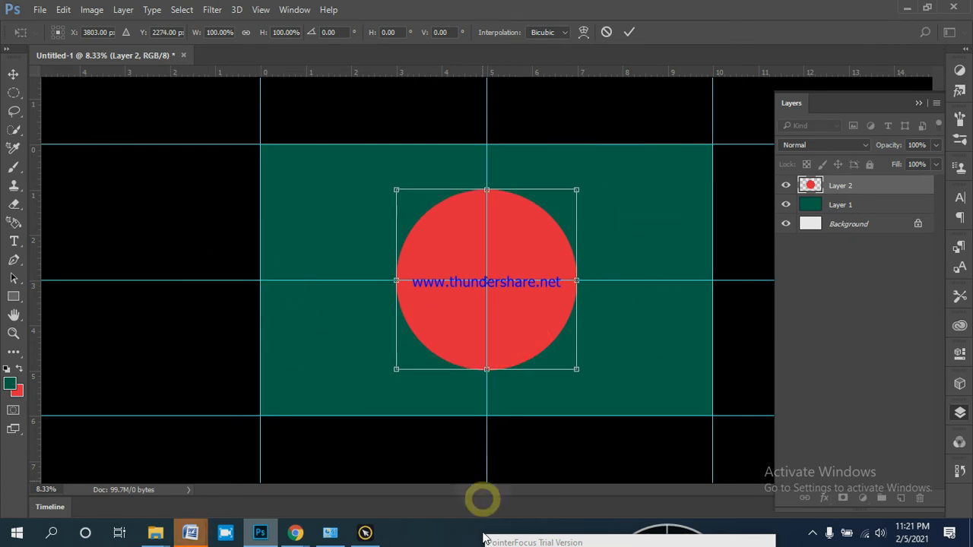
Switch to Chrome and open the "bangladesh flag size" search results to check the circle's specified position
mouse_move(293, 532)
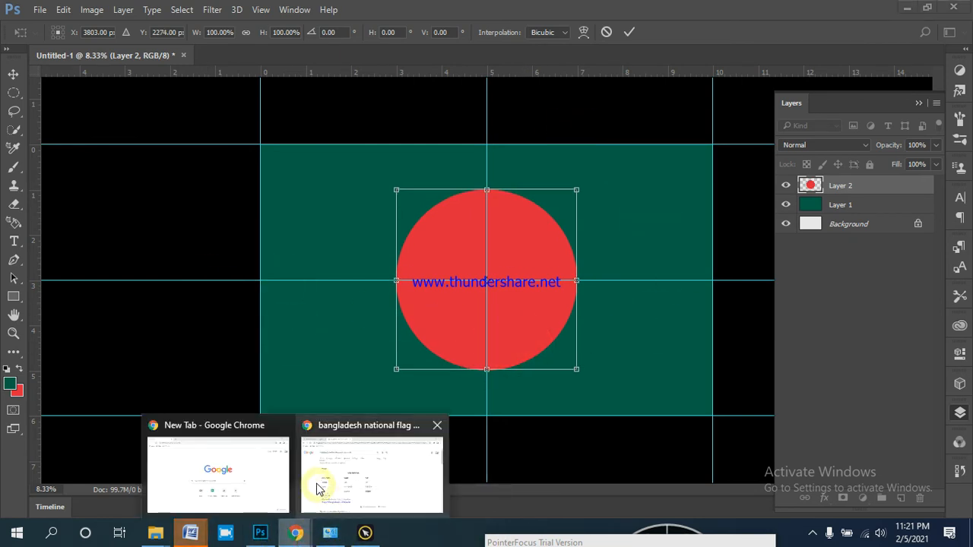
left_click(262, 478)
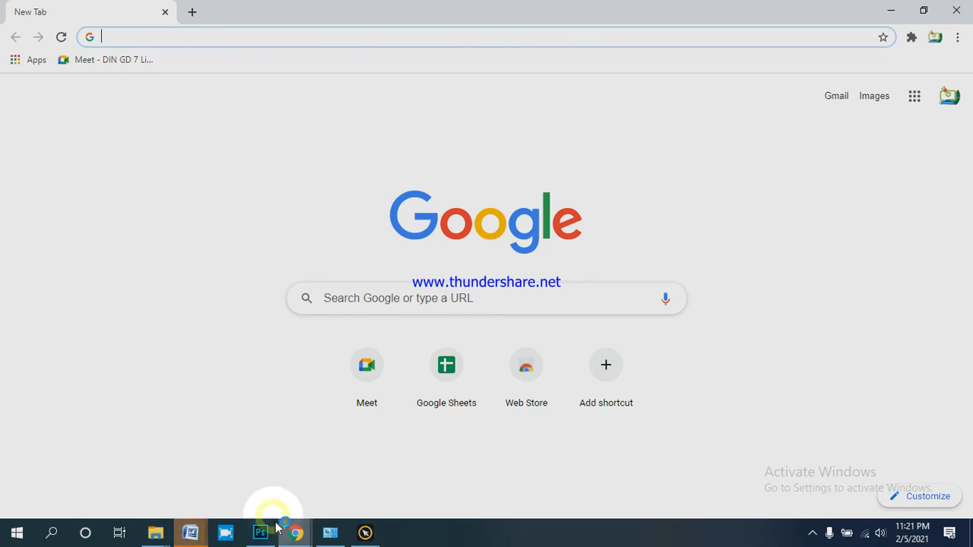
mouse_move(296, 532)
left_click(347, 488)
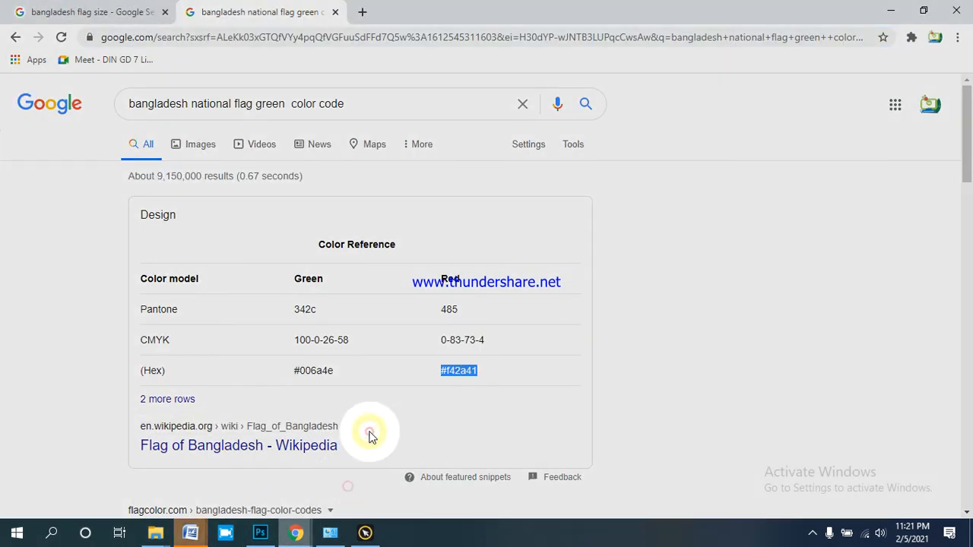
left_click(134, 13)
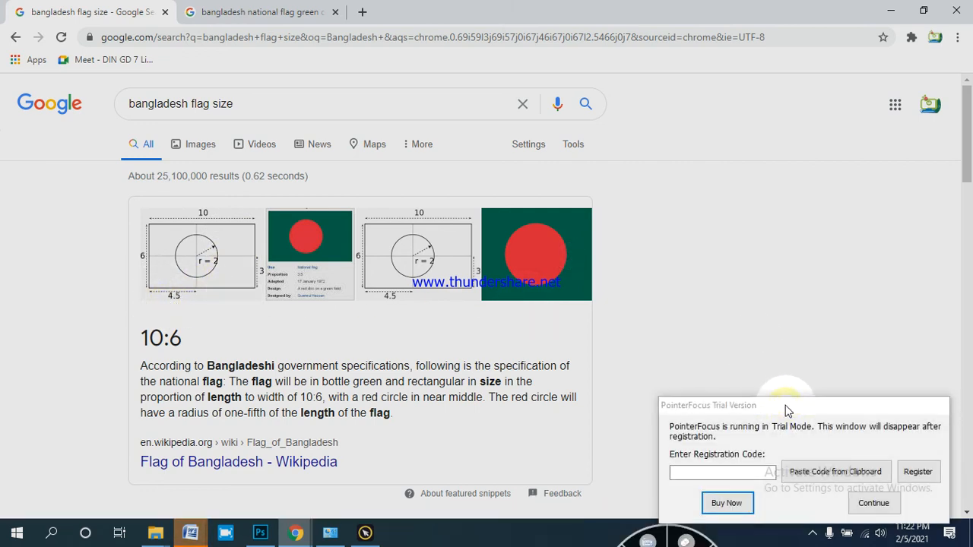
Switch back to Photoshop and apply the pending transformation of the red circle
left_click_drag(787, 411, 549, 541)
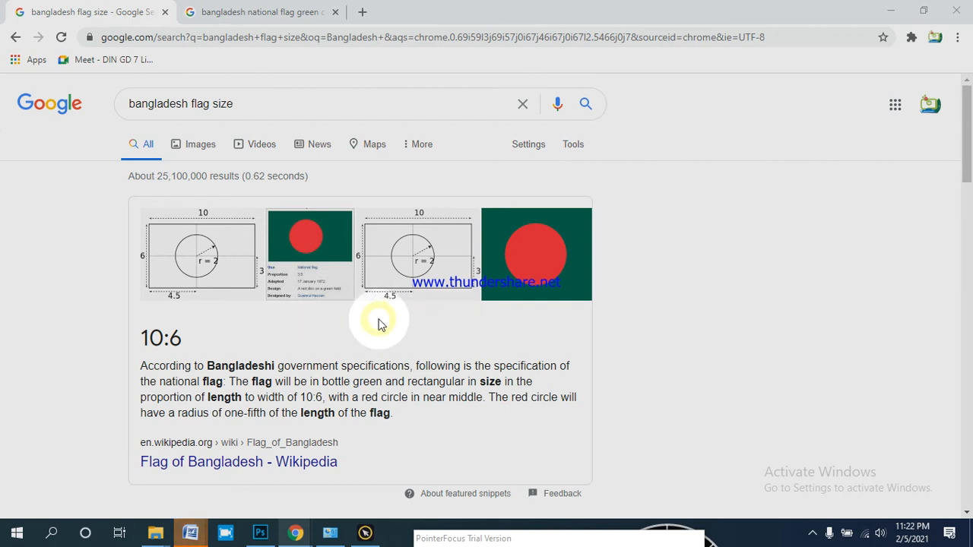
left_click(258, 532)
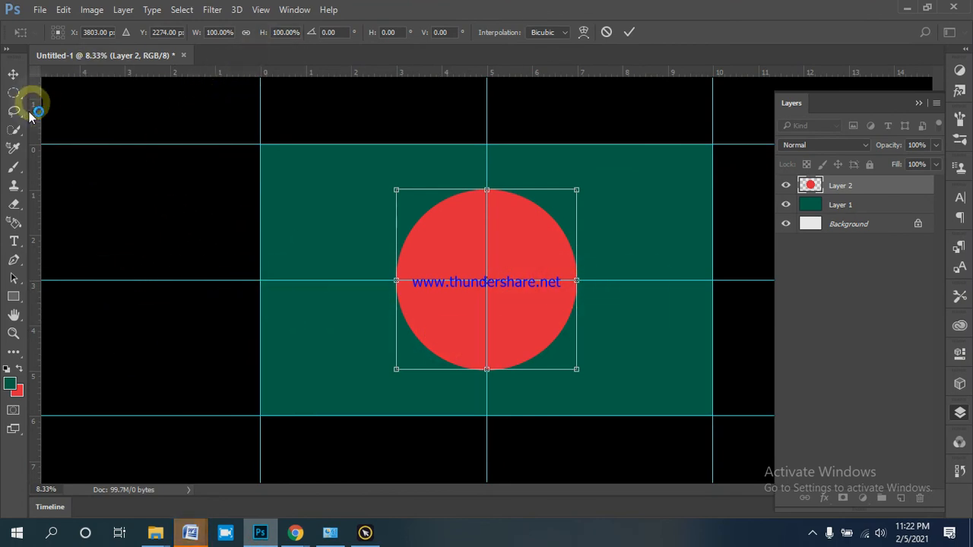
left_click(13, 92)
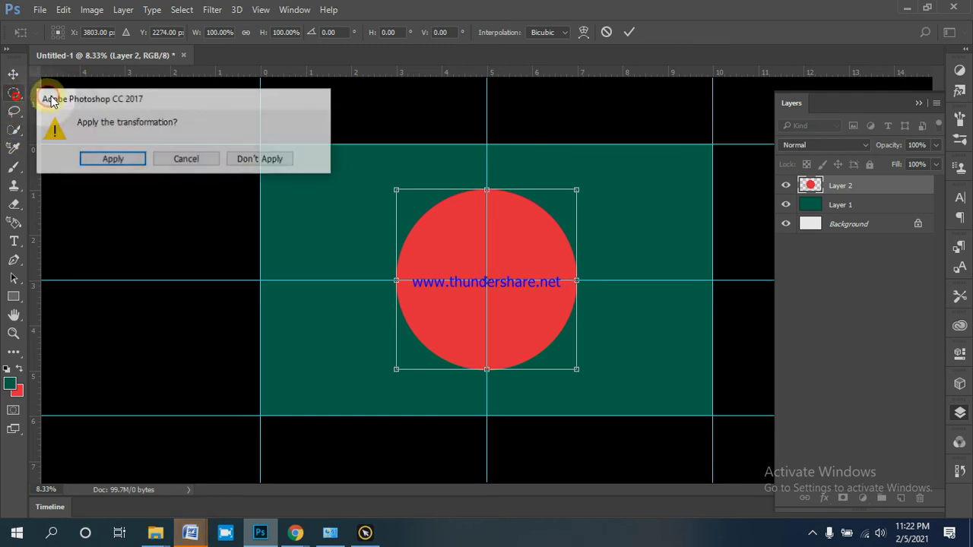
left_click(112, 158)
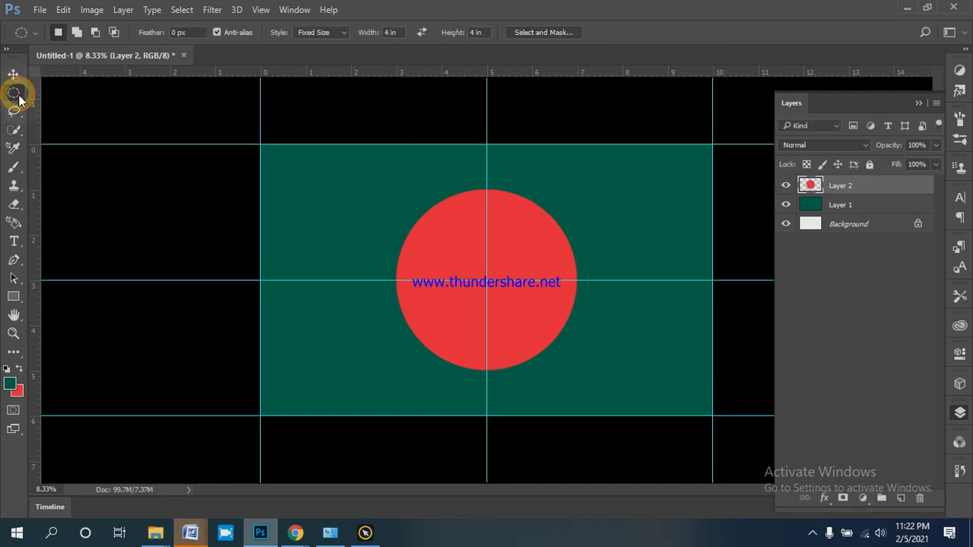
Place a vertical guide 4.5 inches from the green field's left edge using a fixed-size 4.5 by 2 in rectangular selection, and deselect
left_click_drag(18, 95, 73, 96)
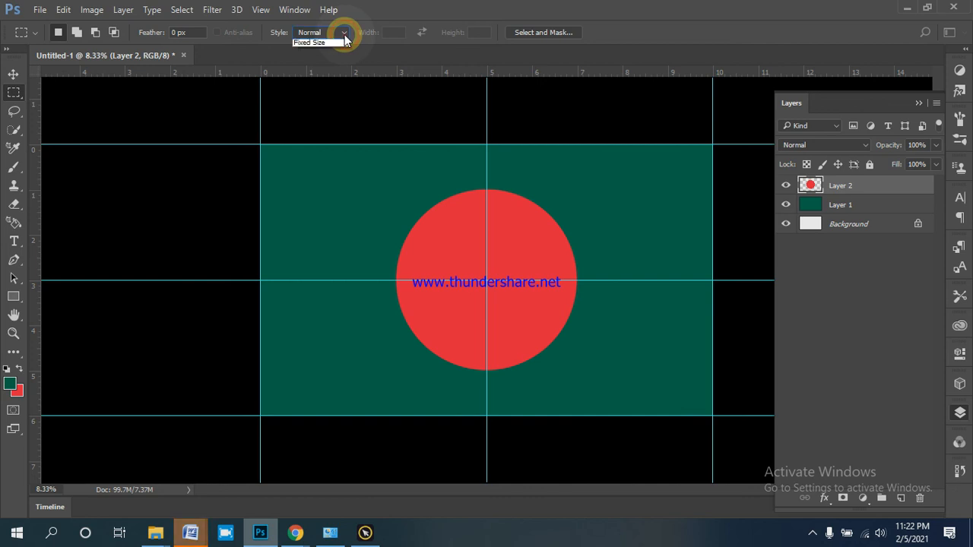
left_click(322, 62)
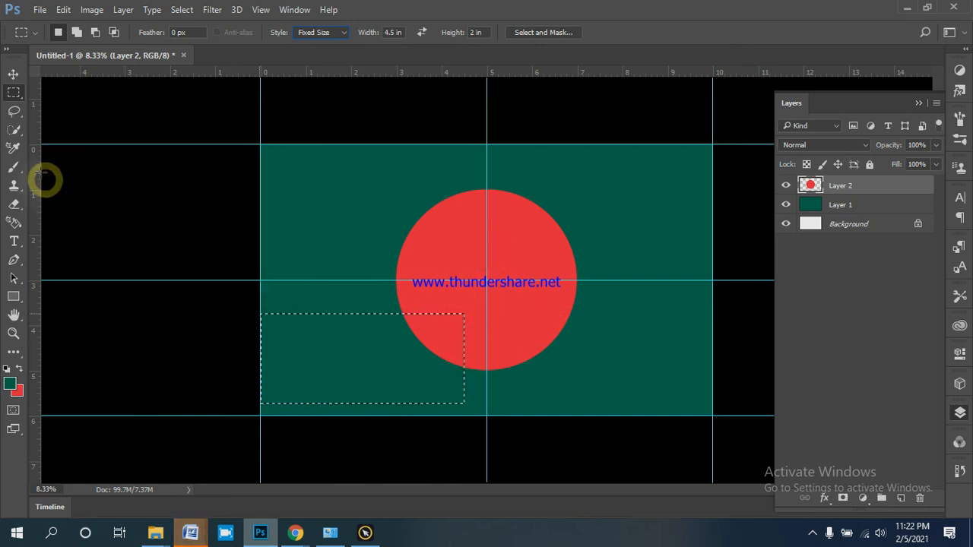
left_click_drag(39, 167, 464, 200)
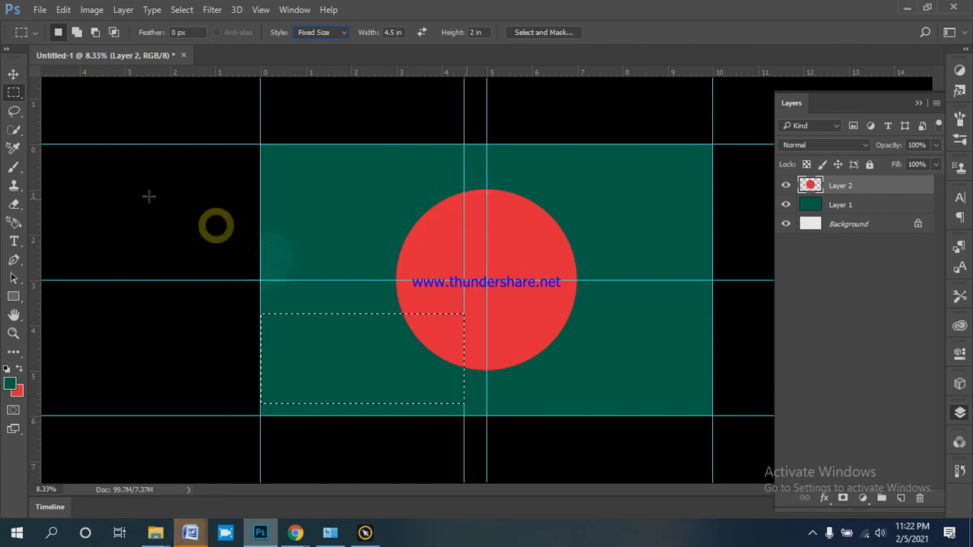
left_click(14, 91)
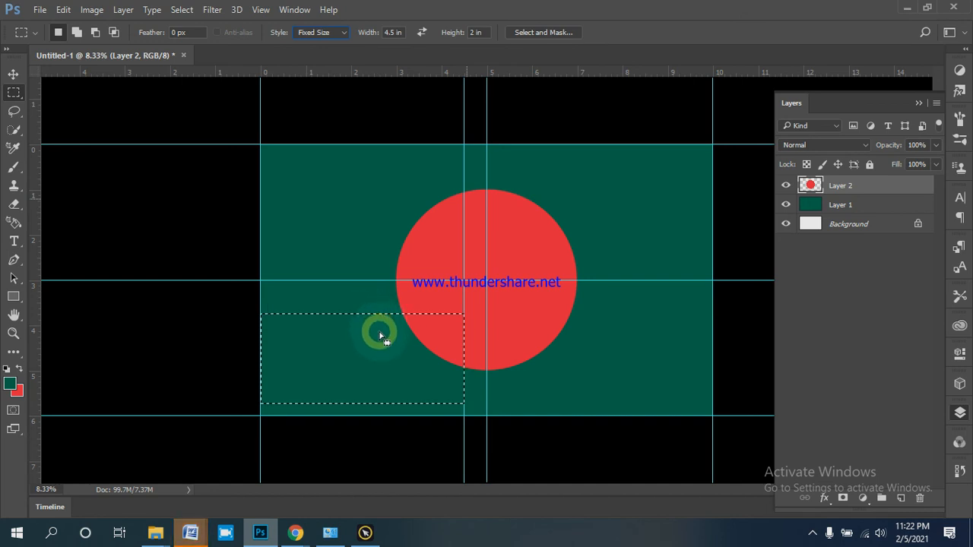
key("ctrl+d")
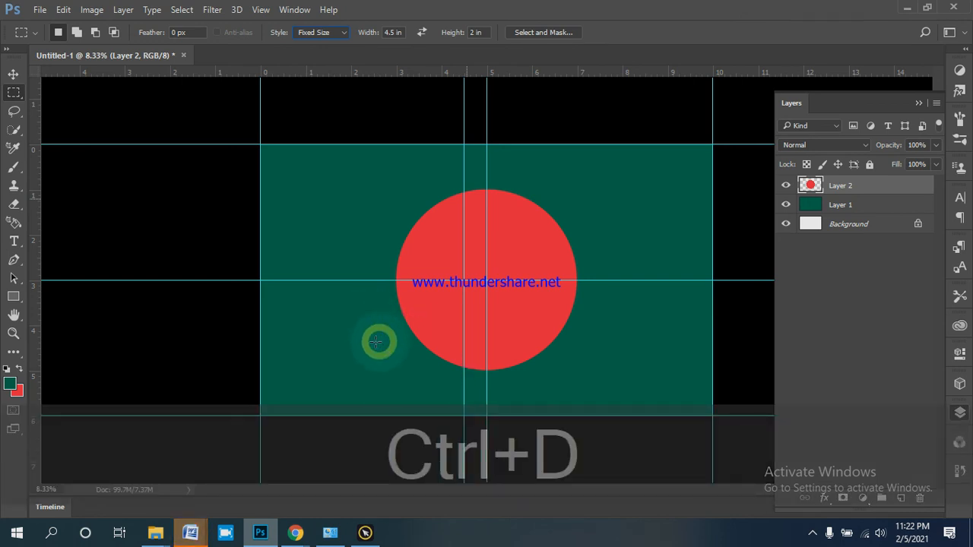
Use Free Transform to center the red circle on the crossing of the 4.5-inch vertical guide and the middle horizontal guide, and apply it
left_click(13, 74)
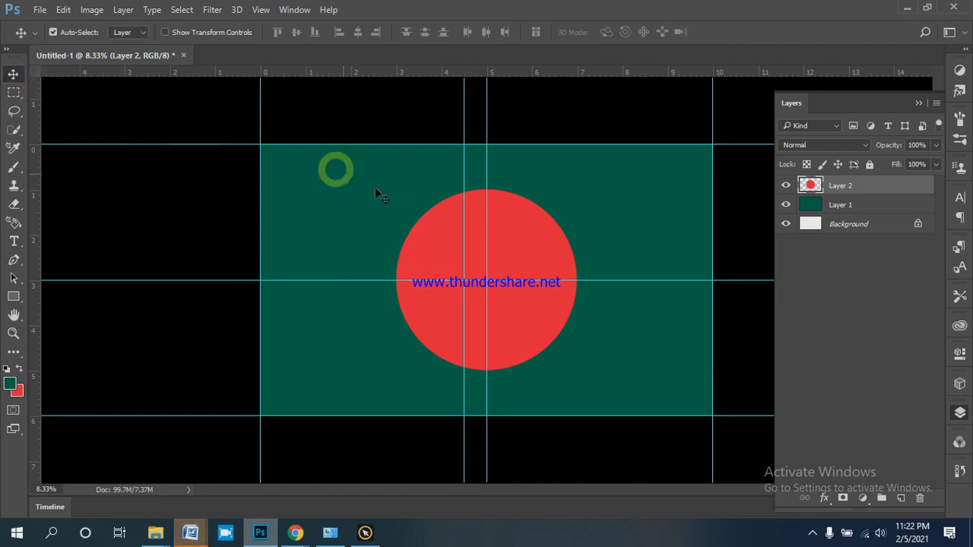
left_click(445, 260)
left_click(674, 238)
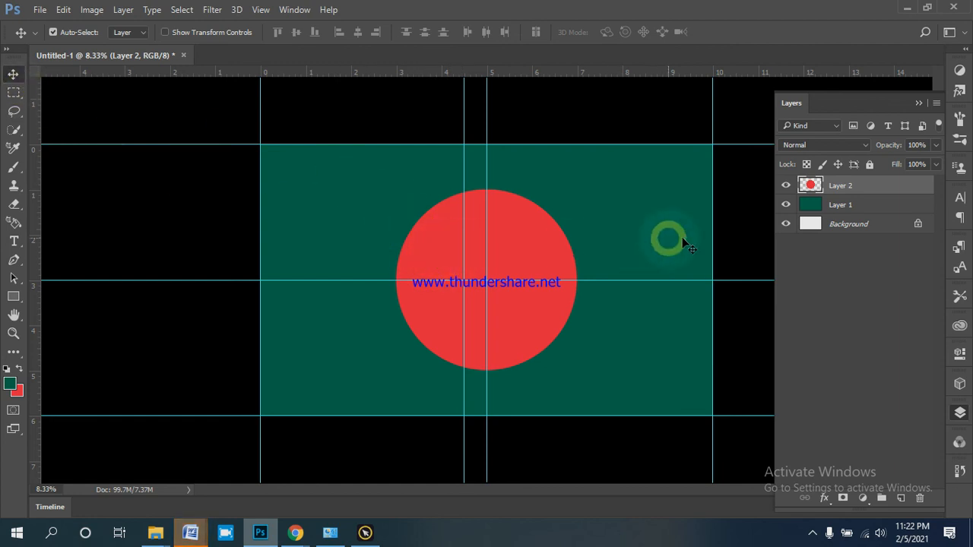
left_click(863, 193)
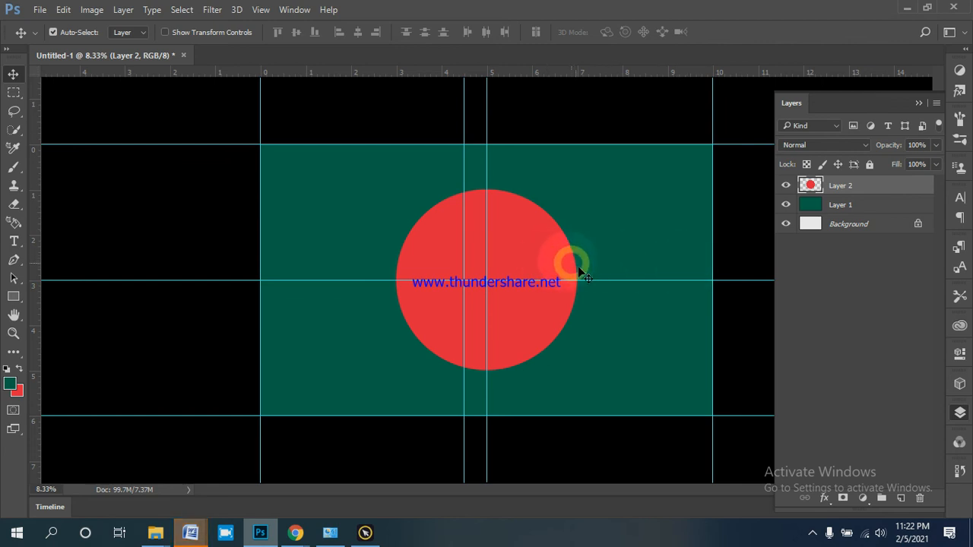
key("ctrl+t")
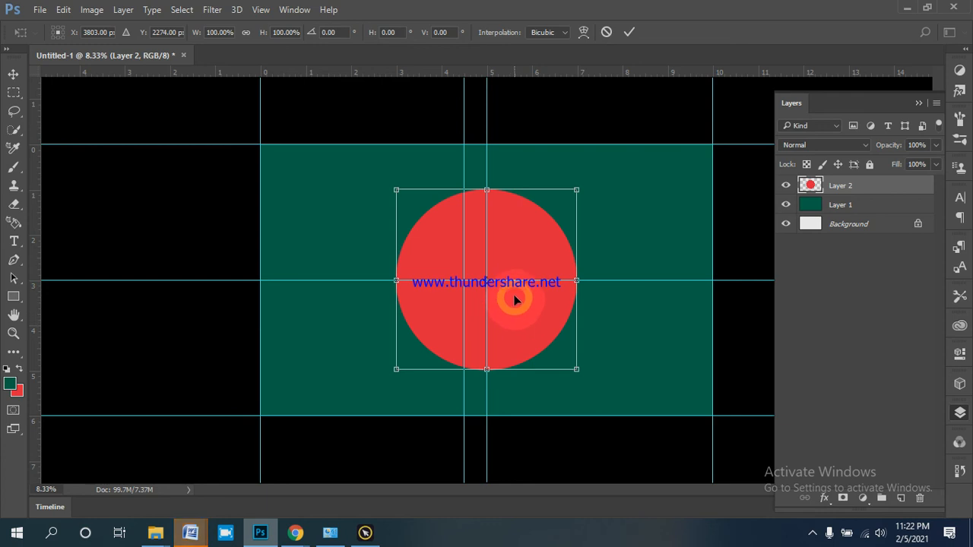
left_click_drag(515, 298, 515, 297)
key("Left")
key("Left")
key("Left")
key("Left")
key("Left")
key("Left")
key("Left")
key("Left")
key("Left")
key("Left")
key("Left")
key("Left")
key("Left")
key("Left")
key("Left")
key("Left")
key("Left")
key("Left")
key("Left")
key("Left")
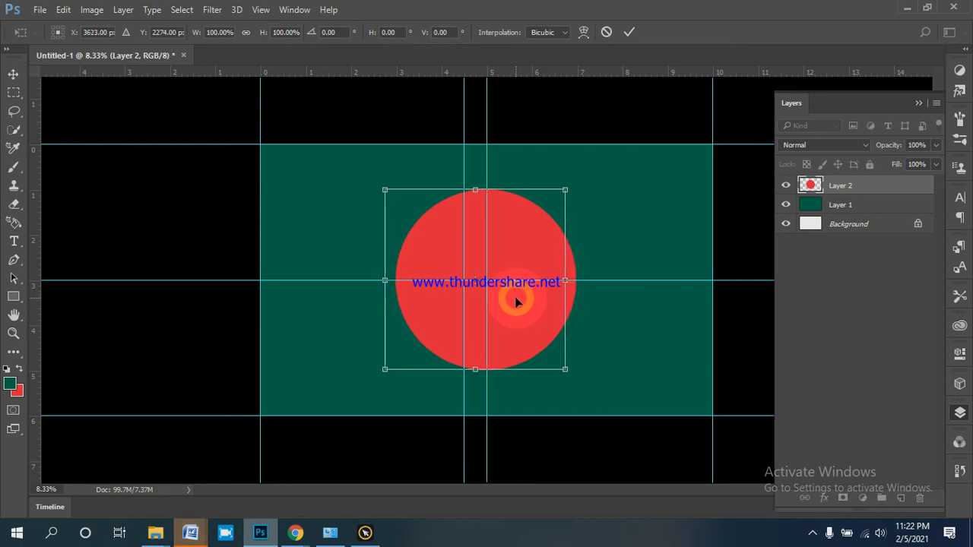
key("Left")
key("Left")
key("Left")
key("Left")
key("Left")
key("Left")
key("Left")
key("Left")
key("Left")
key("Left")
key("Left")
key("Left")
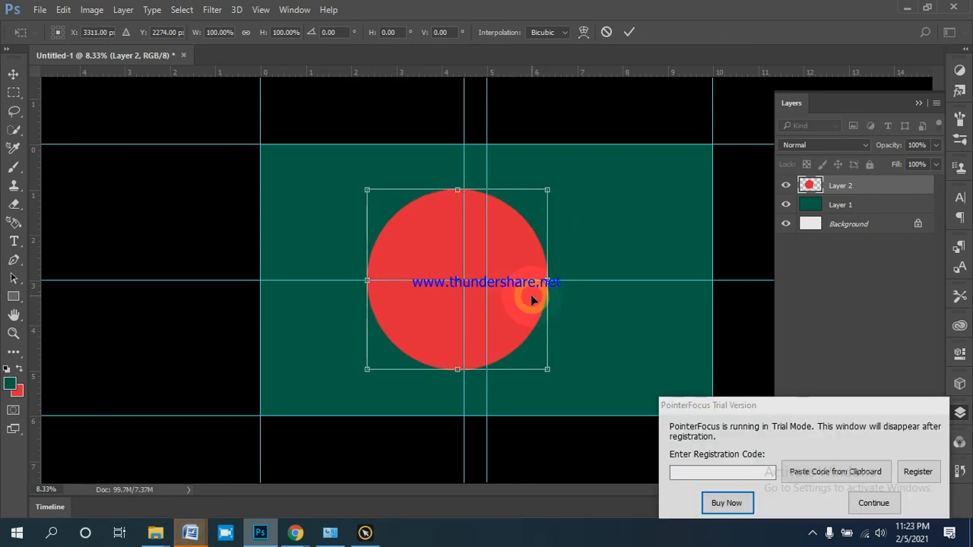
key("Right")
key("Right")
key("Right")
key("Right")
key("Right")
key("Right")
key("Right")
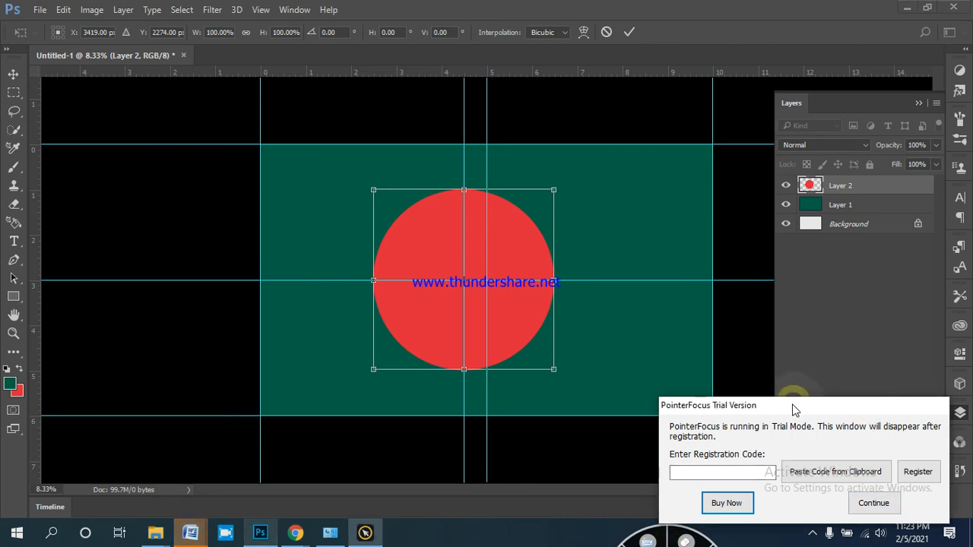
left_click_drag(793, 410, 552, 536)
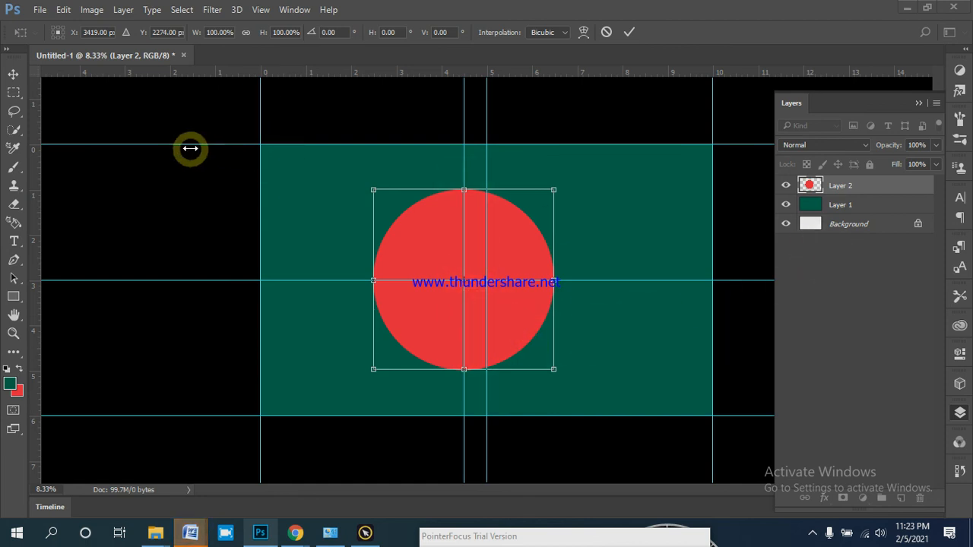
left_click(18, 76)
left_click(12, 76)
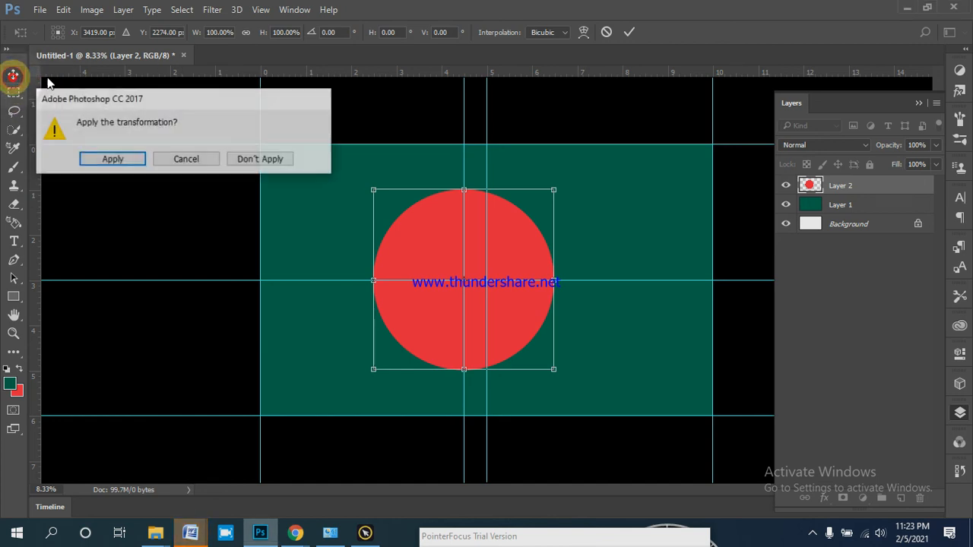
left_click(125, 162)
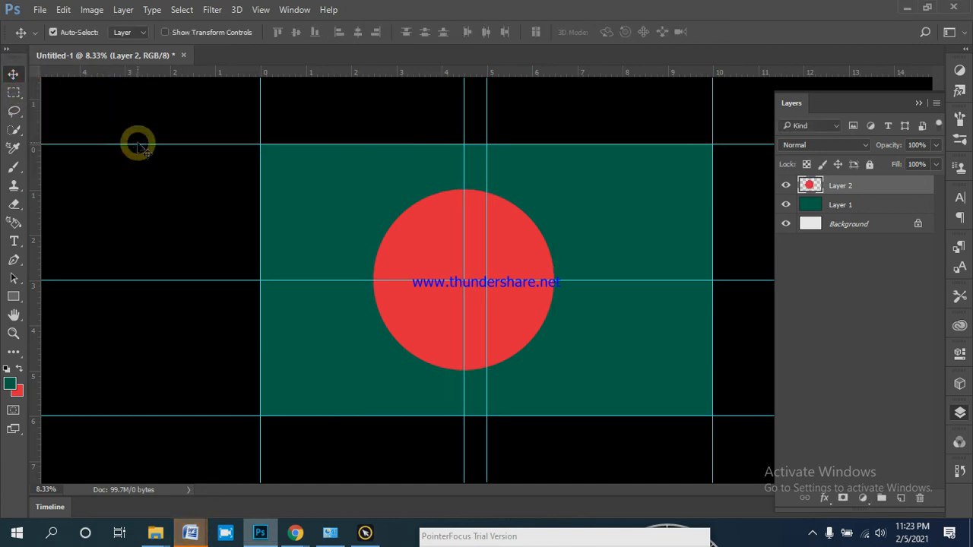
Remove all horizontal and vertical guides from the canvas
left_click_drag(138, 144, 148, 100)
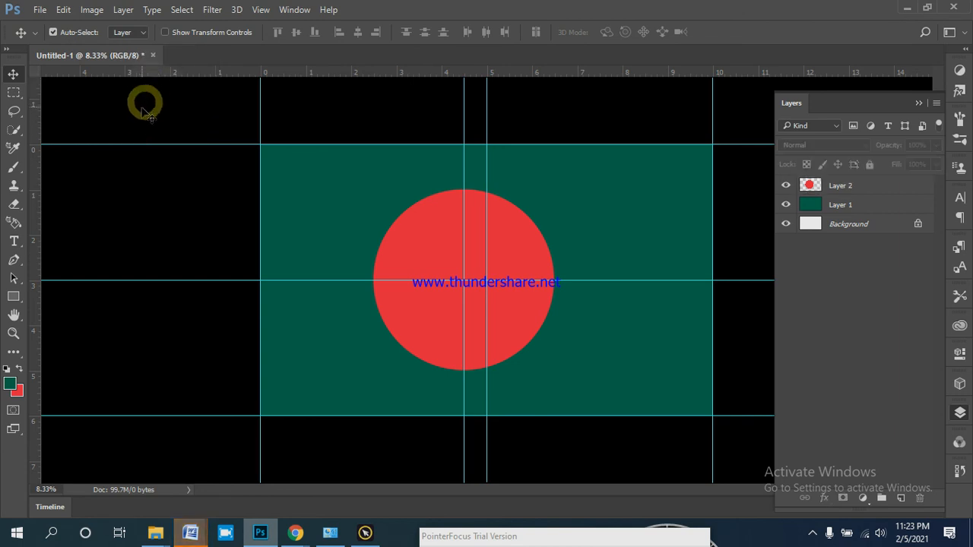
left_click_drag(115, 145, 131, 68)
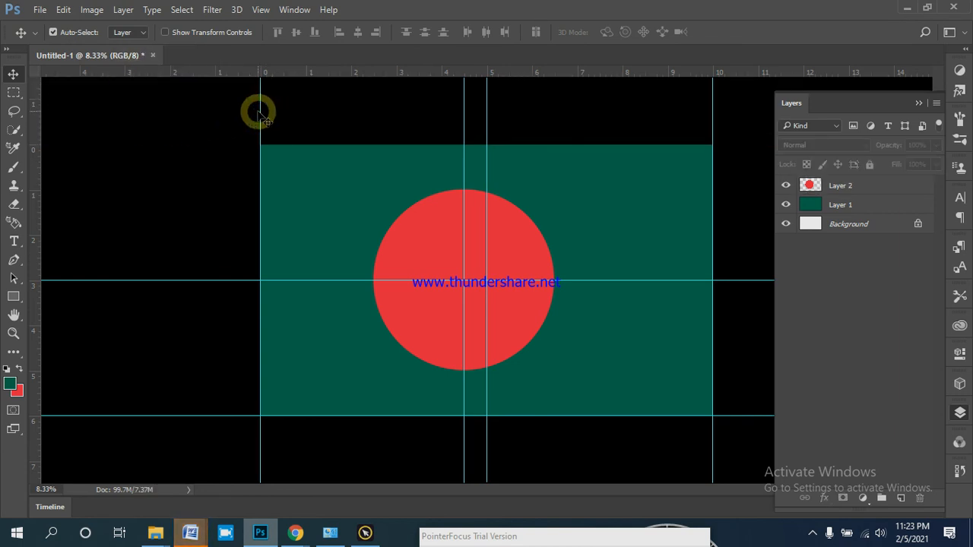
right_click(149, 133)
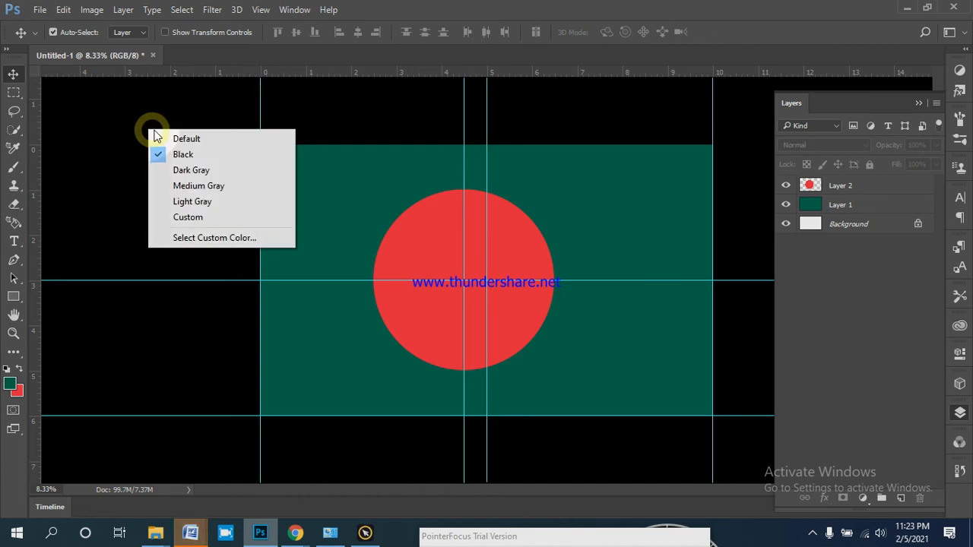
left_click(261, 116)
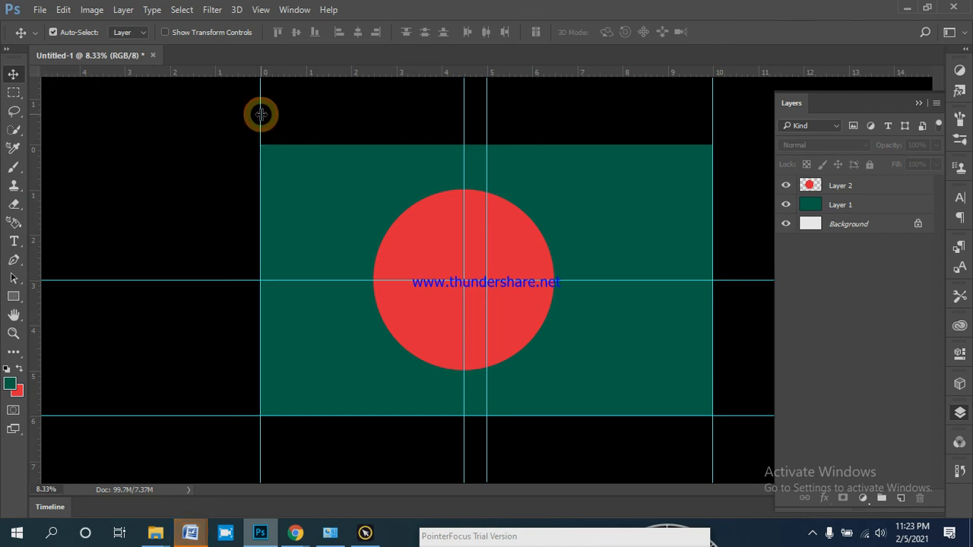
left_click_drag(261, 114, 29, 114)
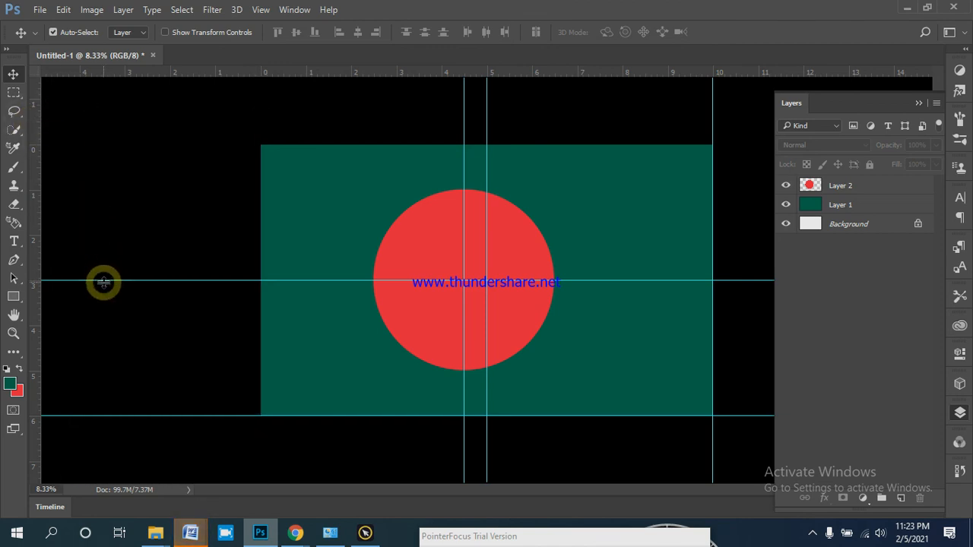
left_click_drag(104, 282, 133, 71)
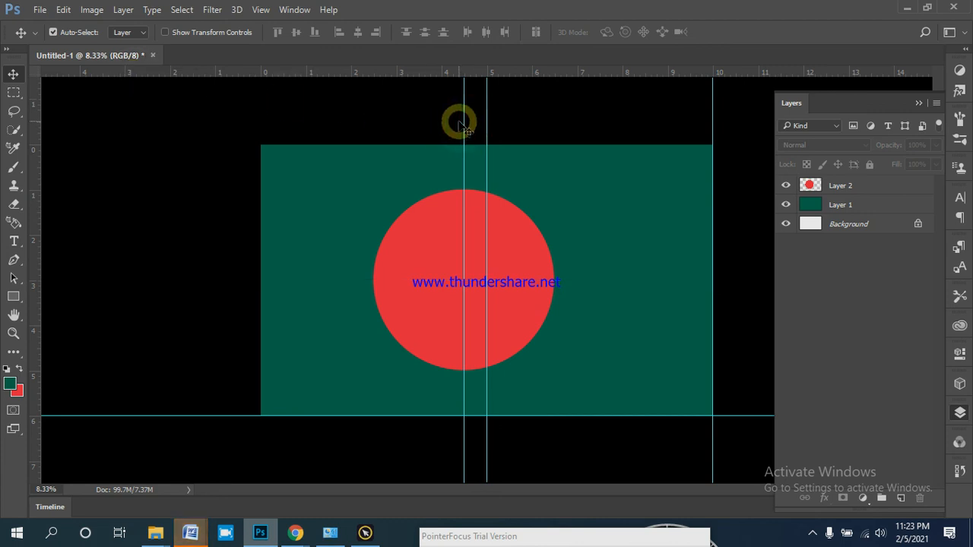
left_click_drag(463, 122, 35, 157)
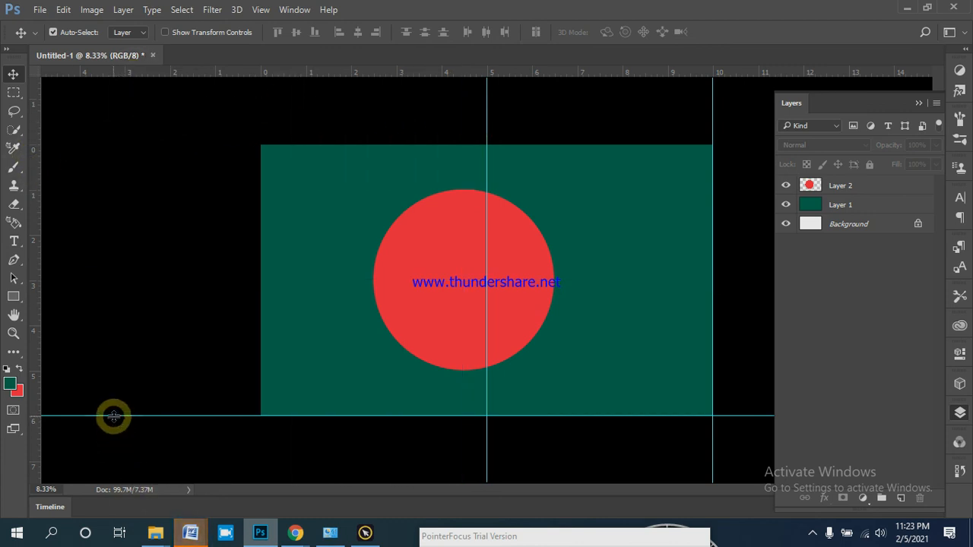
left_click_drag(113, 416, 159, 72)
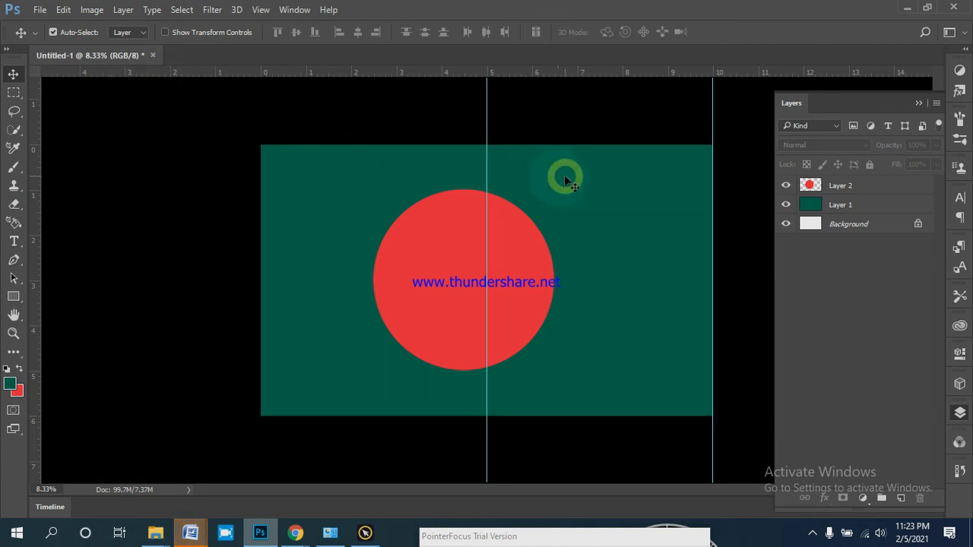
left_click_drag(487, 134, 23, 133)
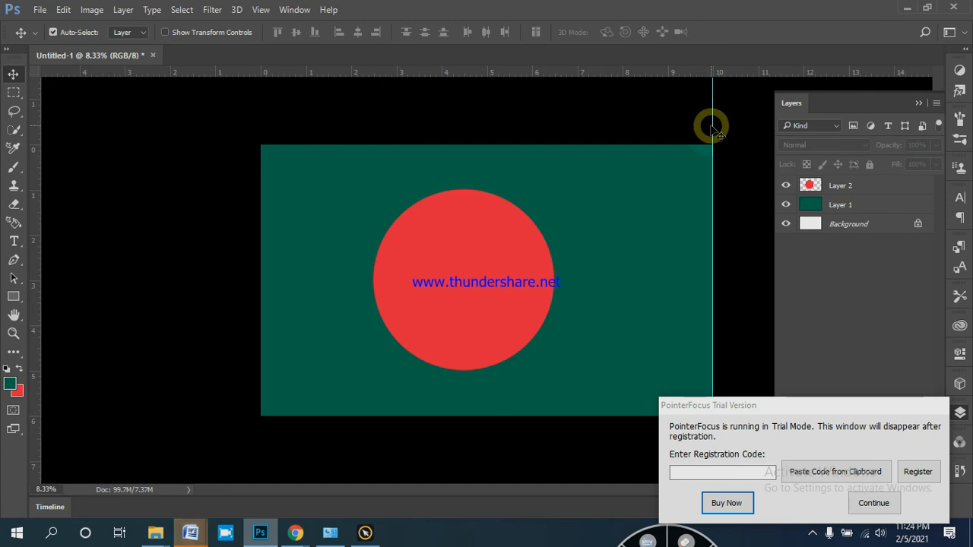
left_click_drag(709, 125, 18, 158)
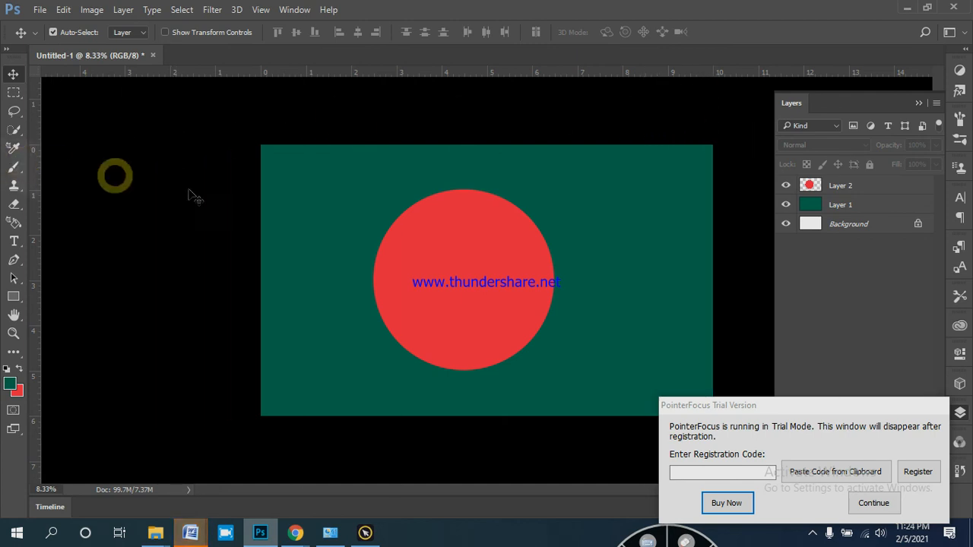
left_click_drag(856, 406, 540, 537)
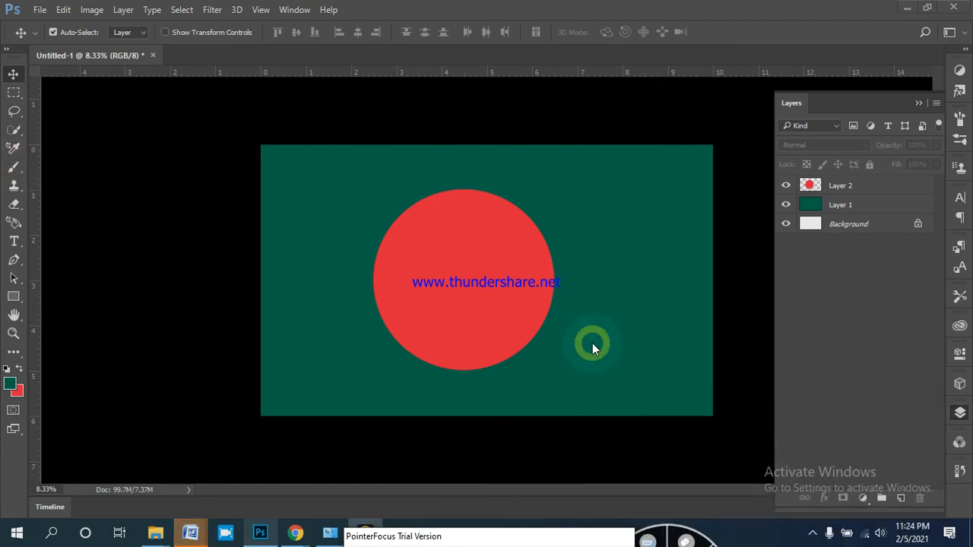
Save the flag to the Desktop as a JPEG named Untitled-1 at Maximum quality 12, and minimize Photoshop
left_click(40, 11)
left_click(64, 160)
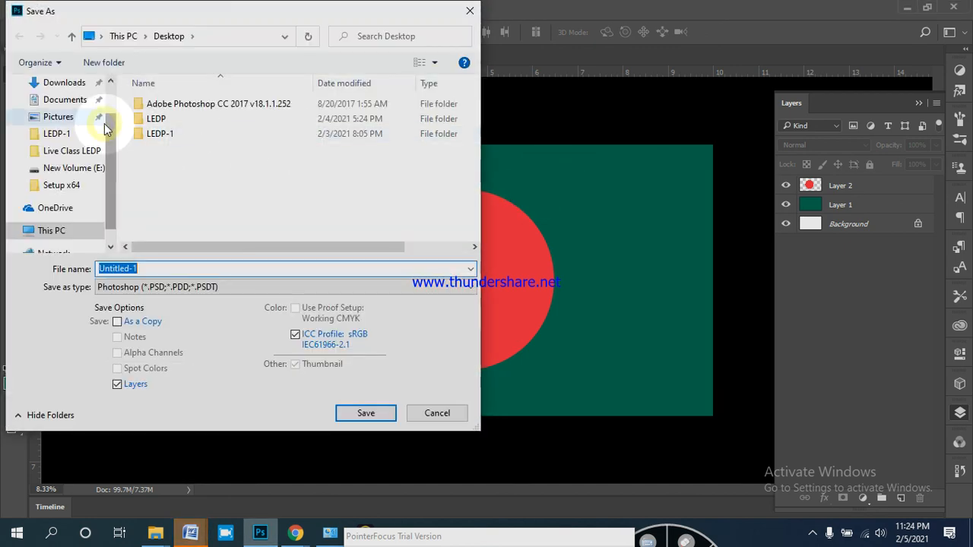
scroll(114, 134, "up", 2)
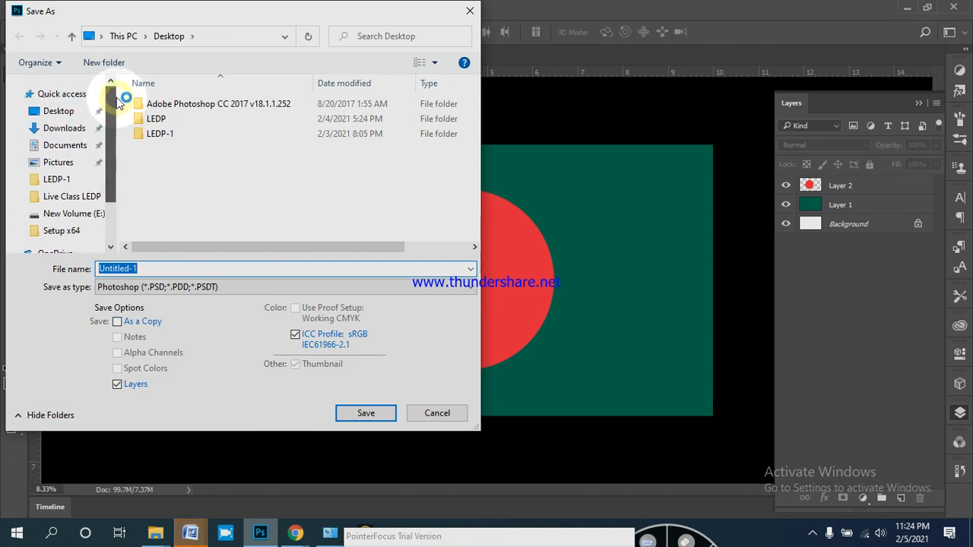
left_click(188, 289)
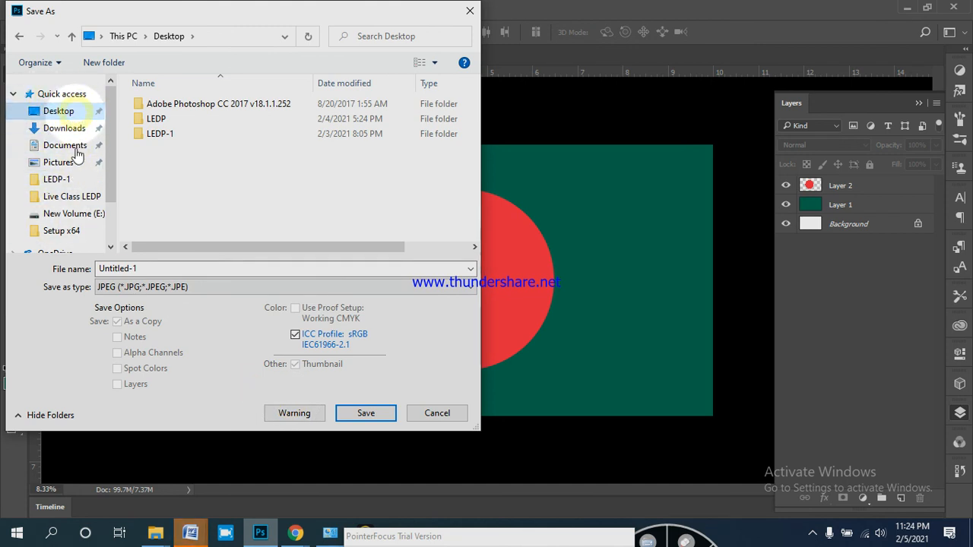
left_click(371, 413)
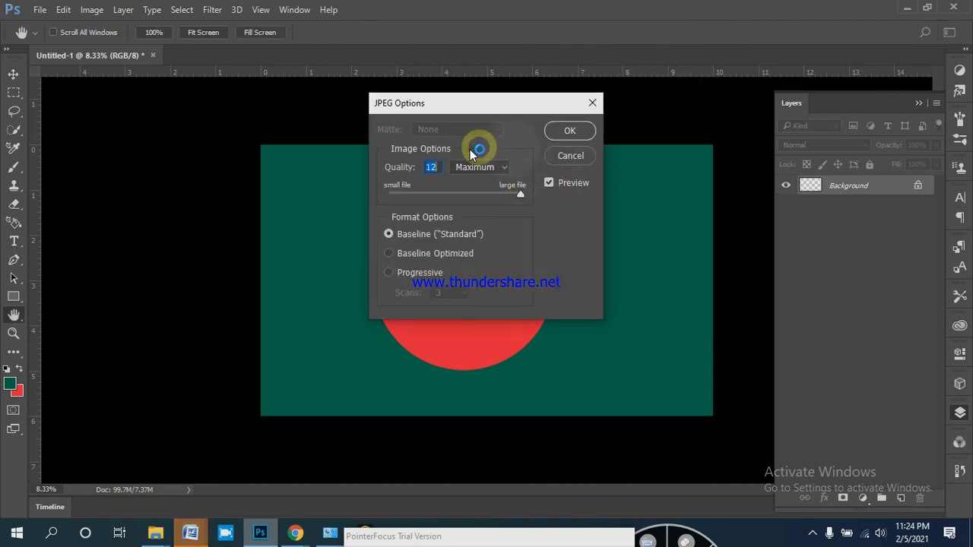
left_click(593, 131)
left_click(902, 9)
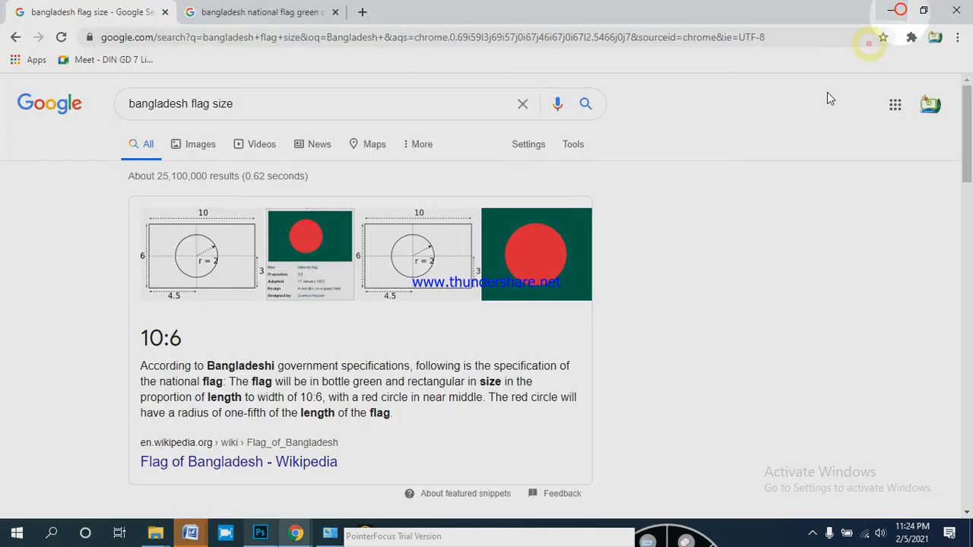
Minimize the open Chrome windows and rename the Untitled-1 flag image on the desktop as Bangladesh National flag
left_click(892, 10)
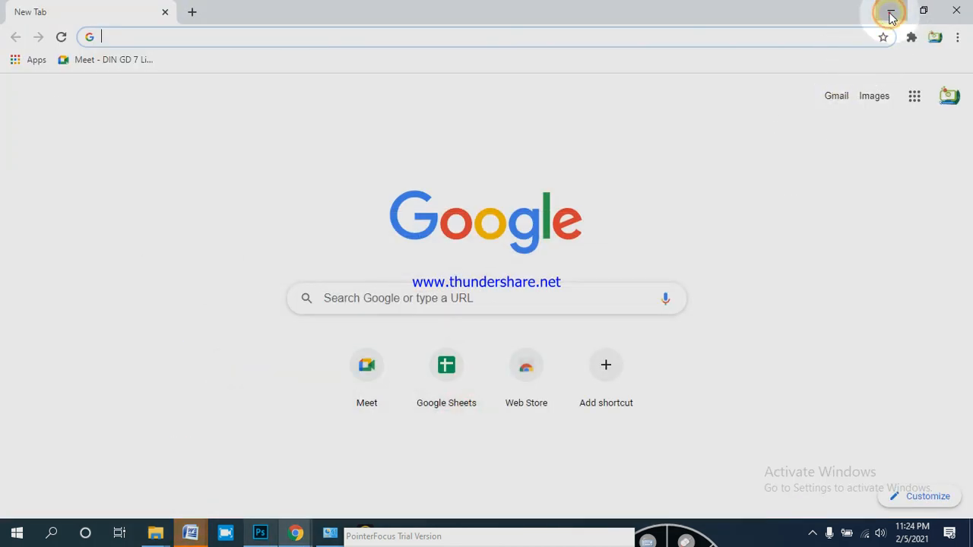
left_click(891, 14)
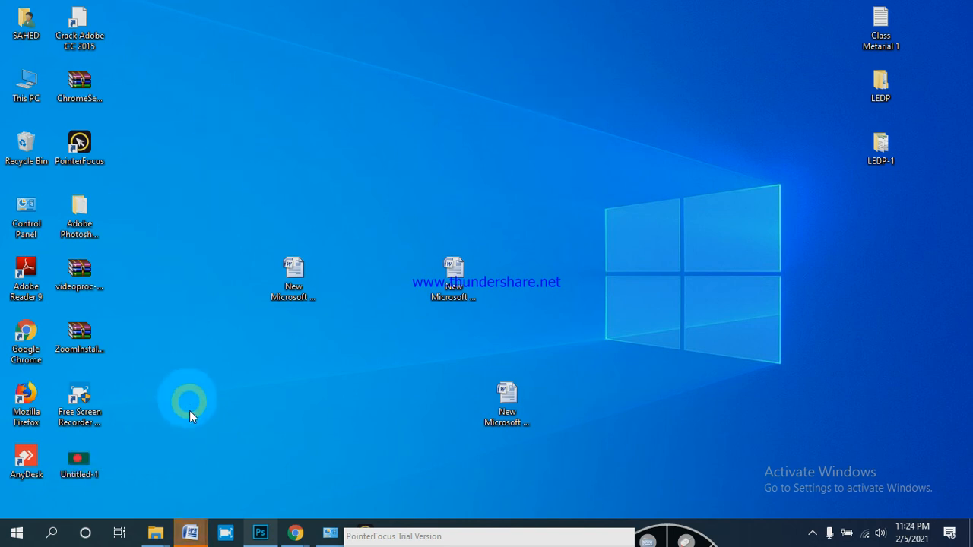
right_click(77, 471)
left_click(129, 432)
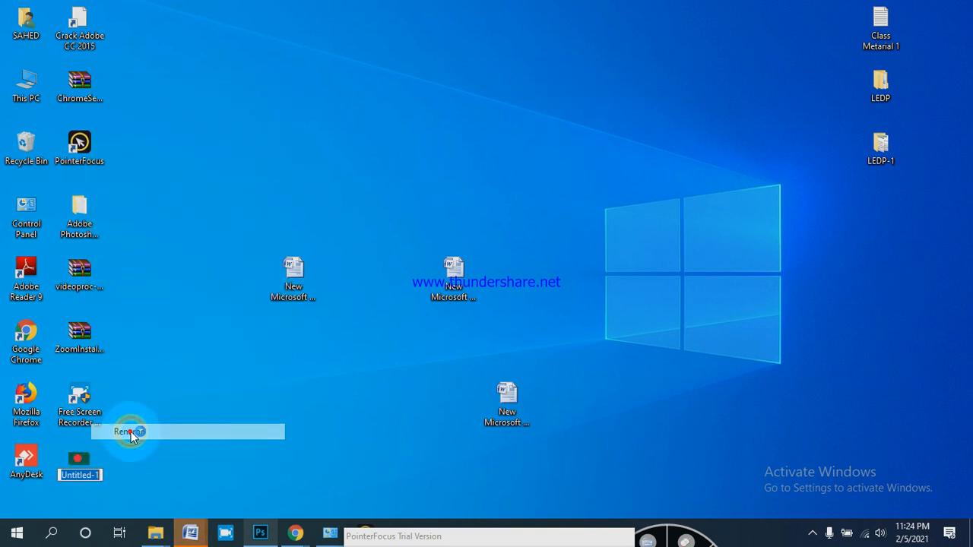
type("Ba")
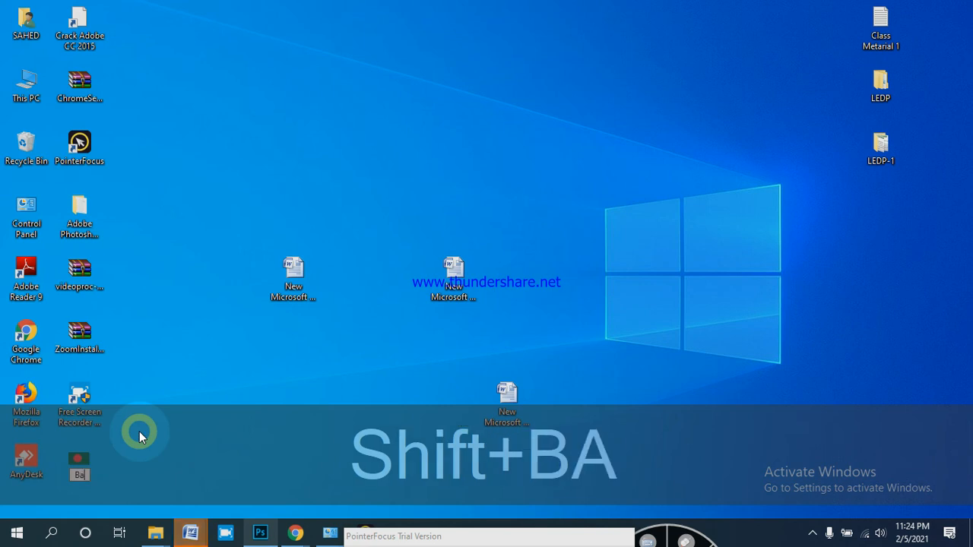
type("nglades")
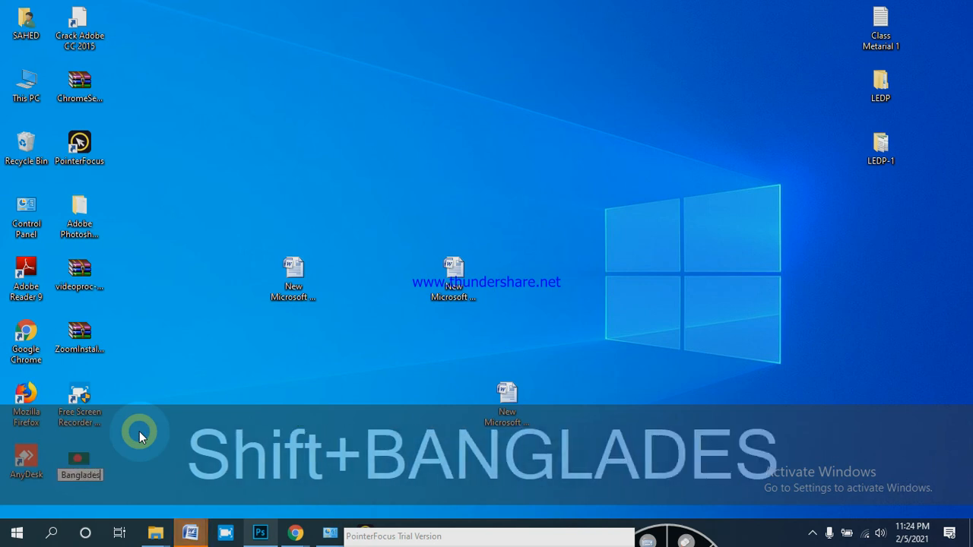
type("h Natio")
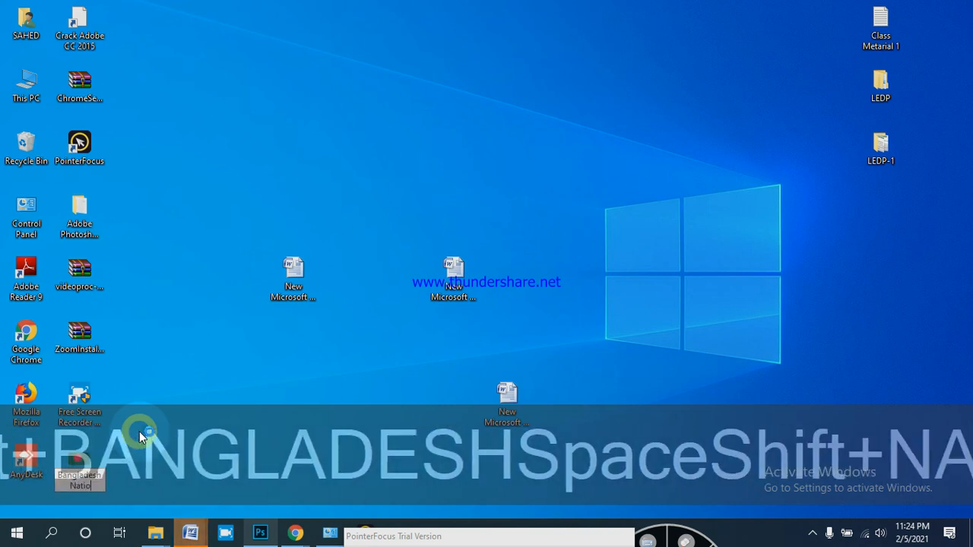
type("nal flag")
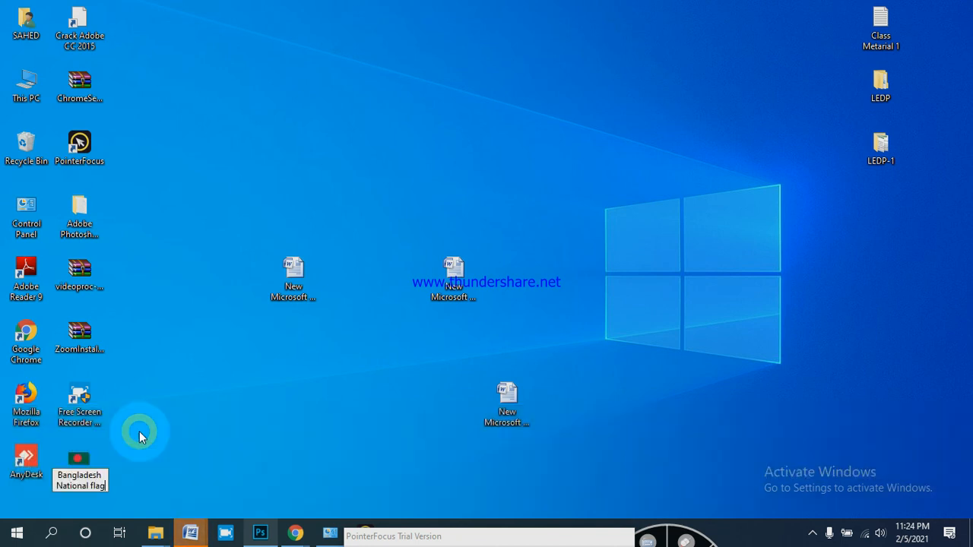
left_click(212, 446)
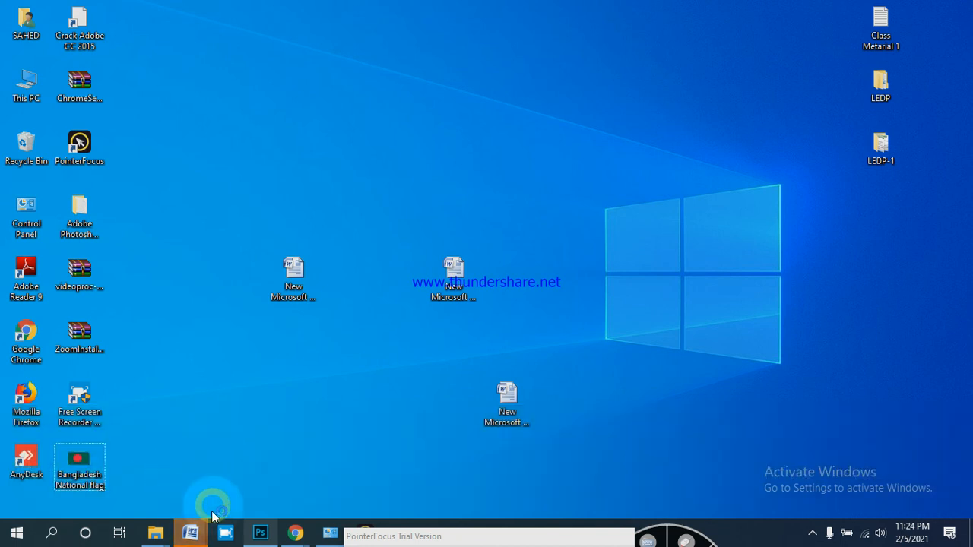
Switch to the Chrome window with the bangladesh flag size results and move the PointerFocus trial notice out of the way
mouse_move(296, 533)
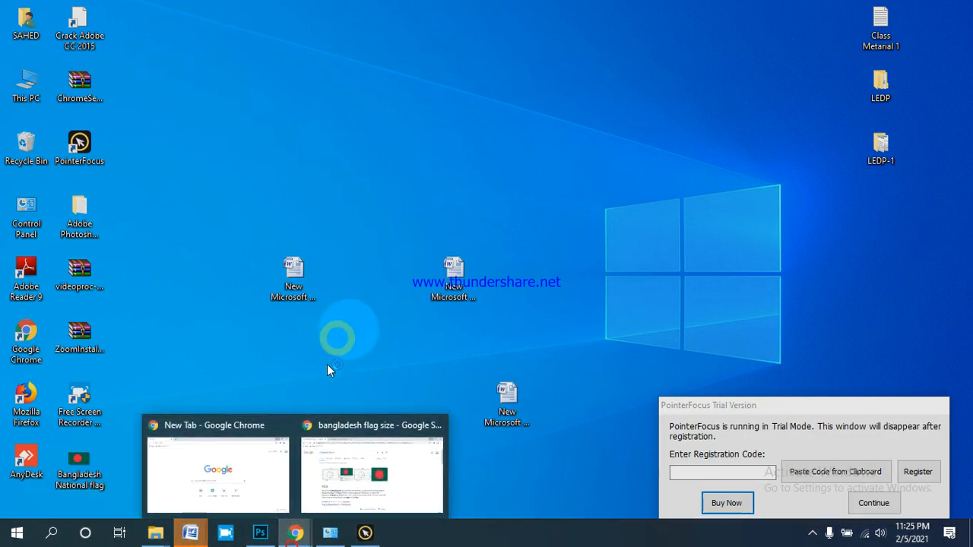
left_click(354, 463)
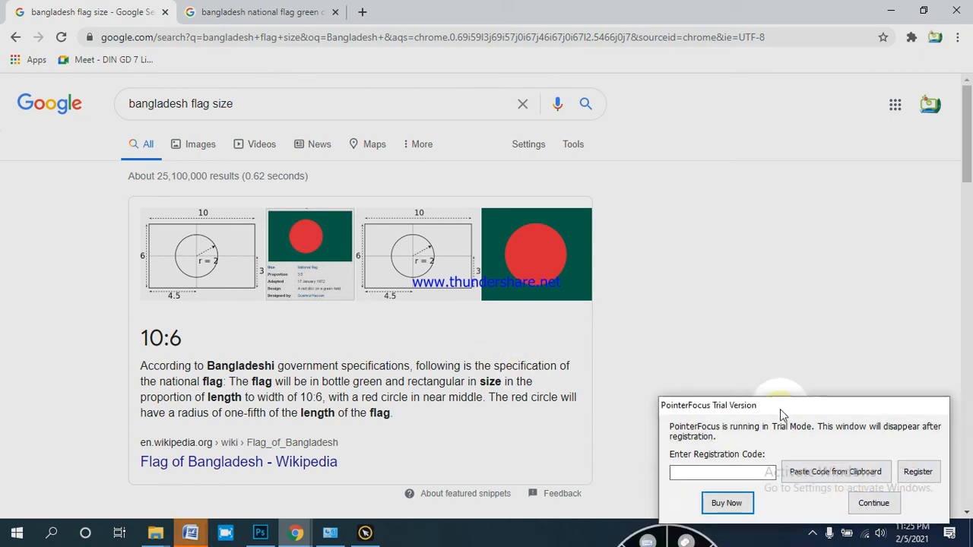
left_click_drag(780, 408, 630, 546)
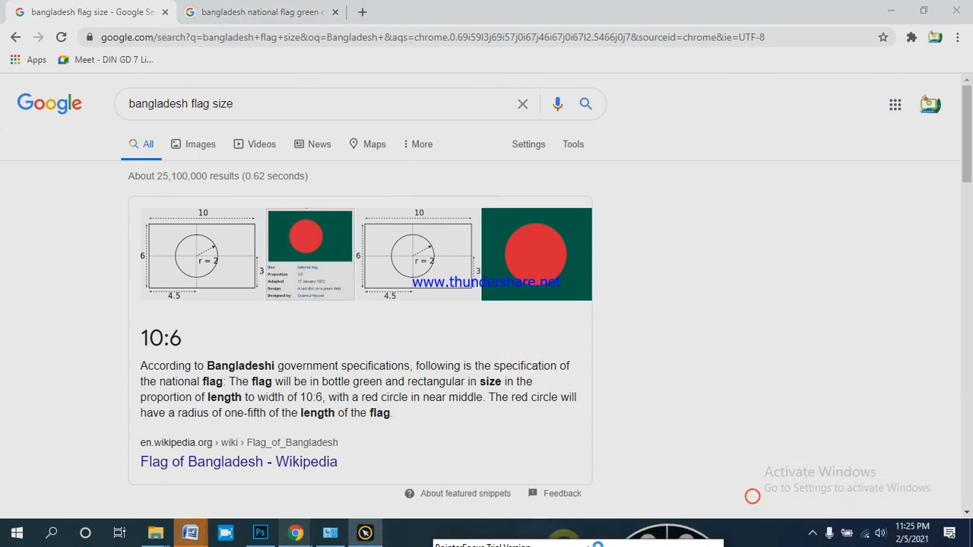
left_click(811, 535)
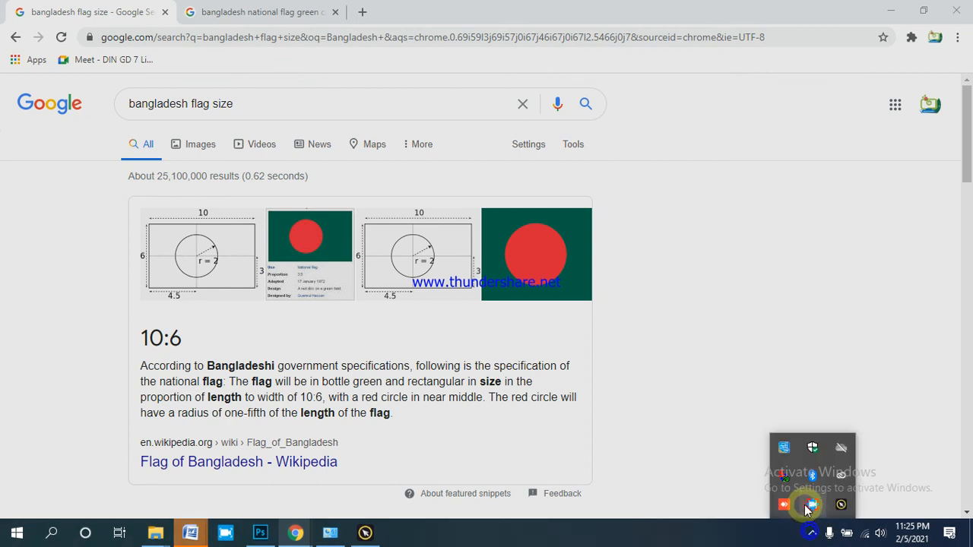